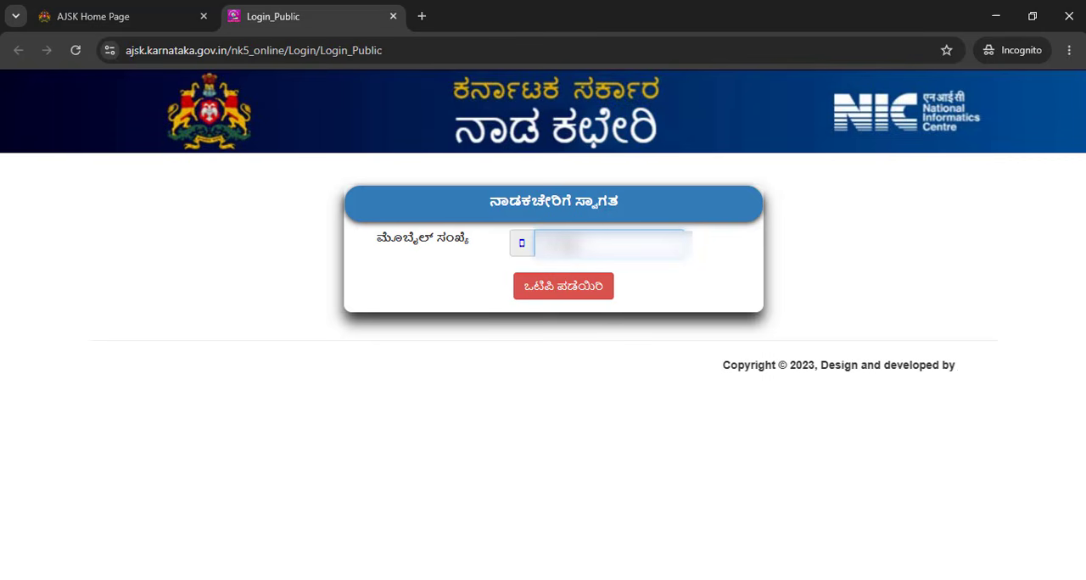
Step: Request a login OTP for the entered mobile number and fill in the received code in the OTP field
click(568, 289)
click(566, 291)
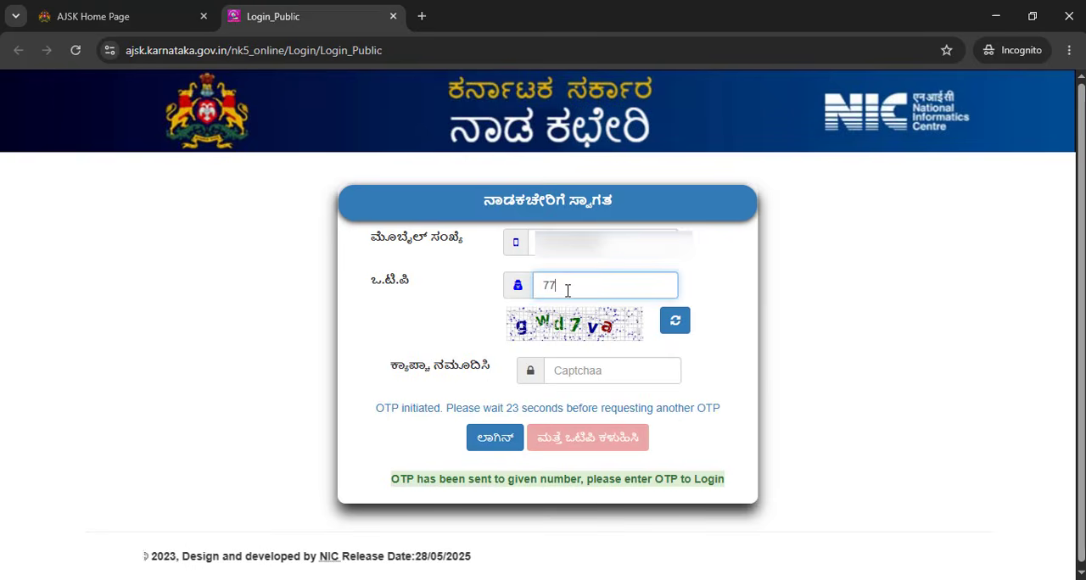
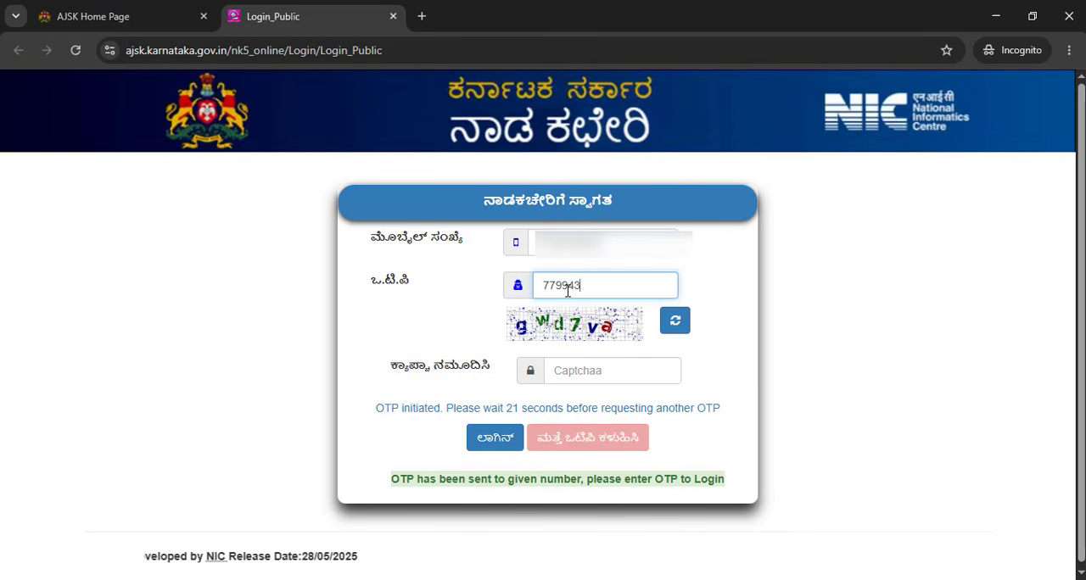
Step: Fill in the captcha characters shown in the image and log in to the portal
click(603, 369)
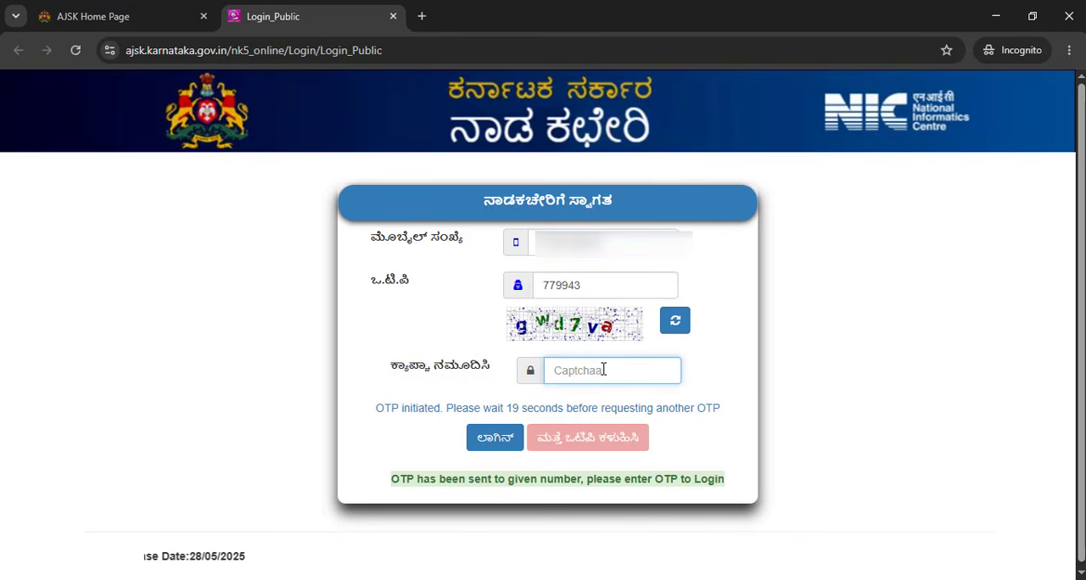
text(gwd)
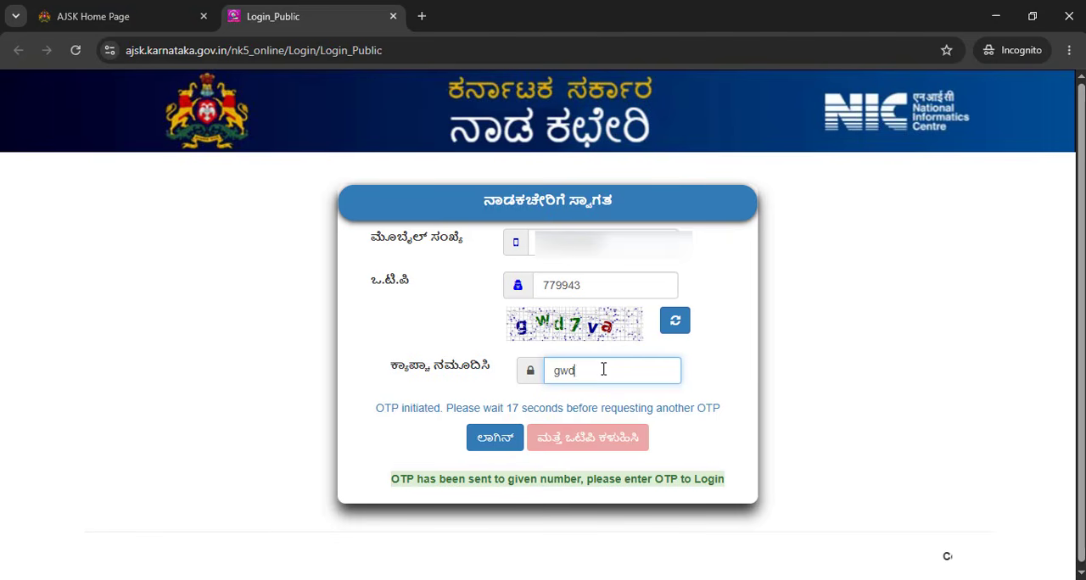
text(7va)
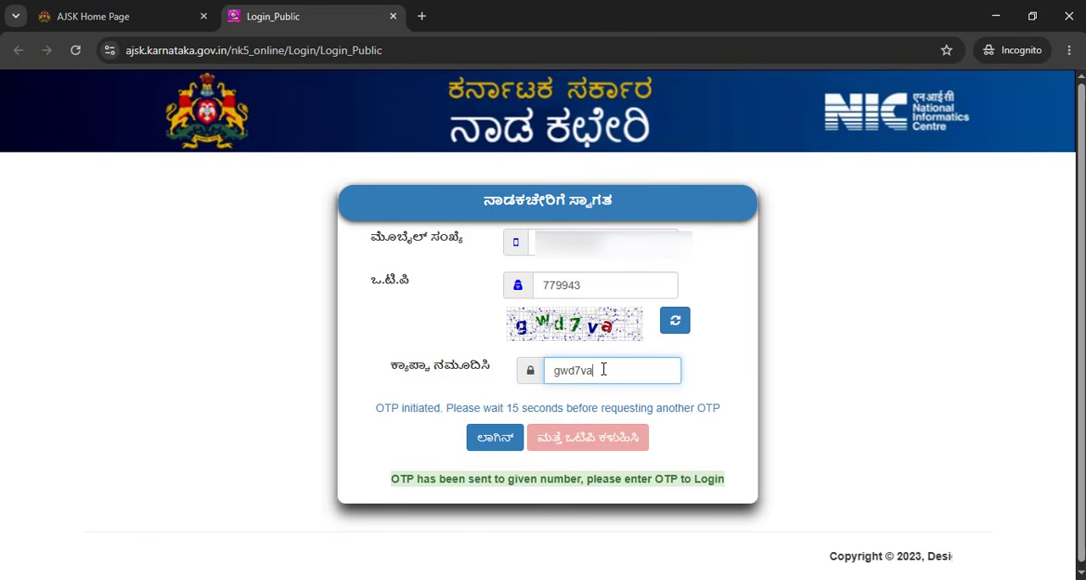
click(511, 438)
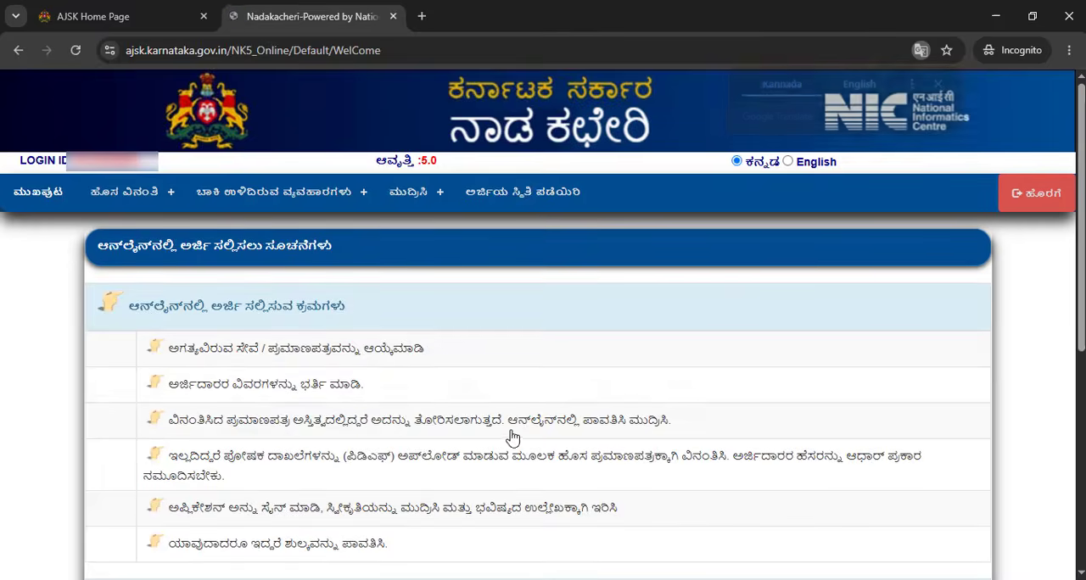
Step: Switch the portal language to English and start a new request for a Permanent Residence Certificate
click(590, 358)
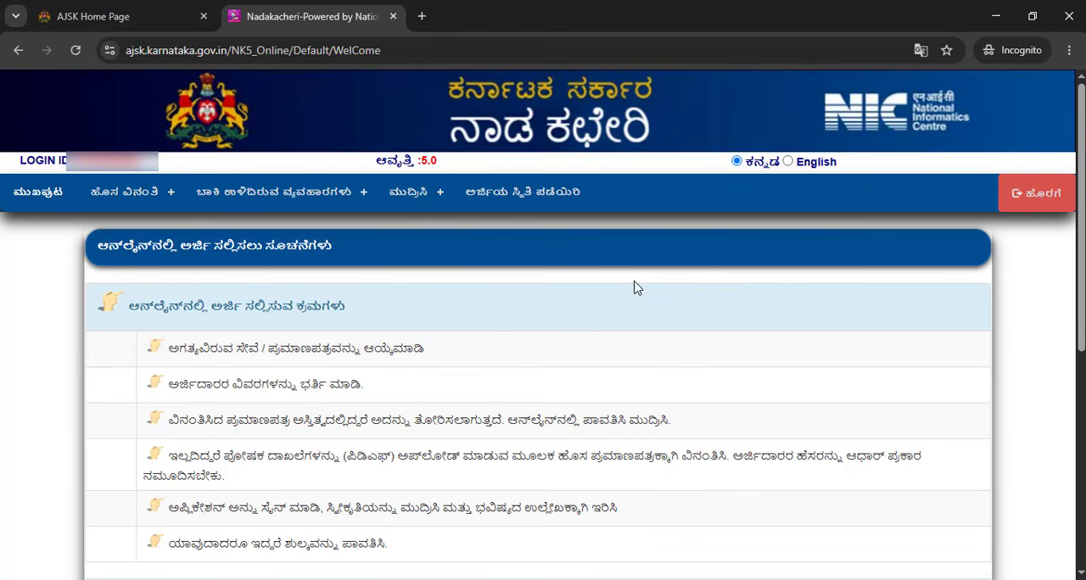
click(788, 161)
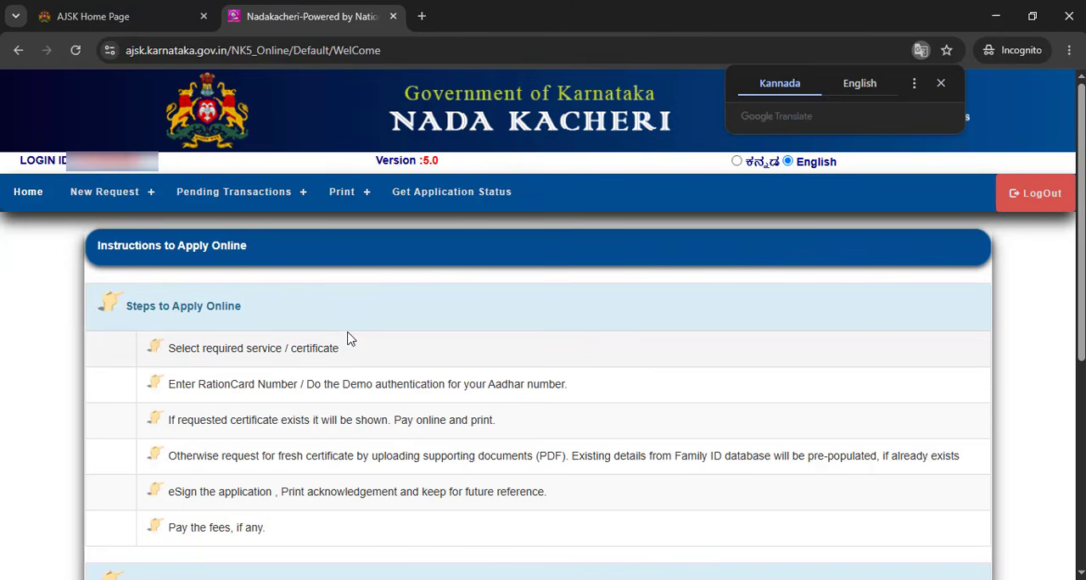
click(110, 204)
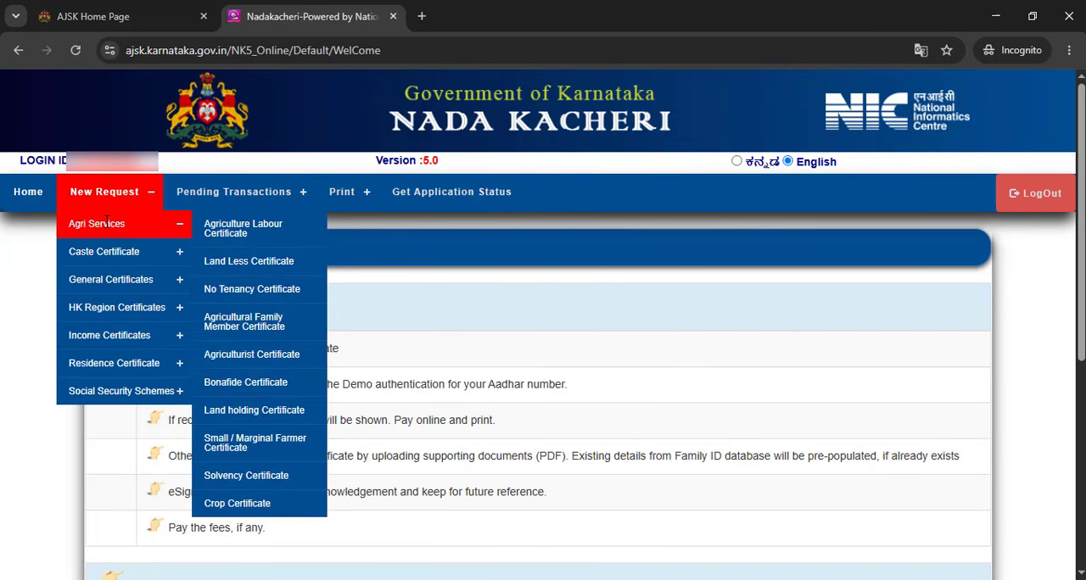
mouse_move(119, 363)
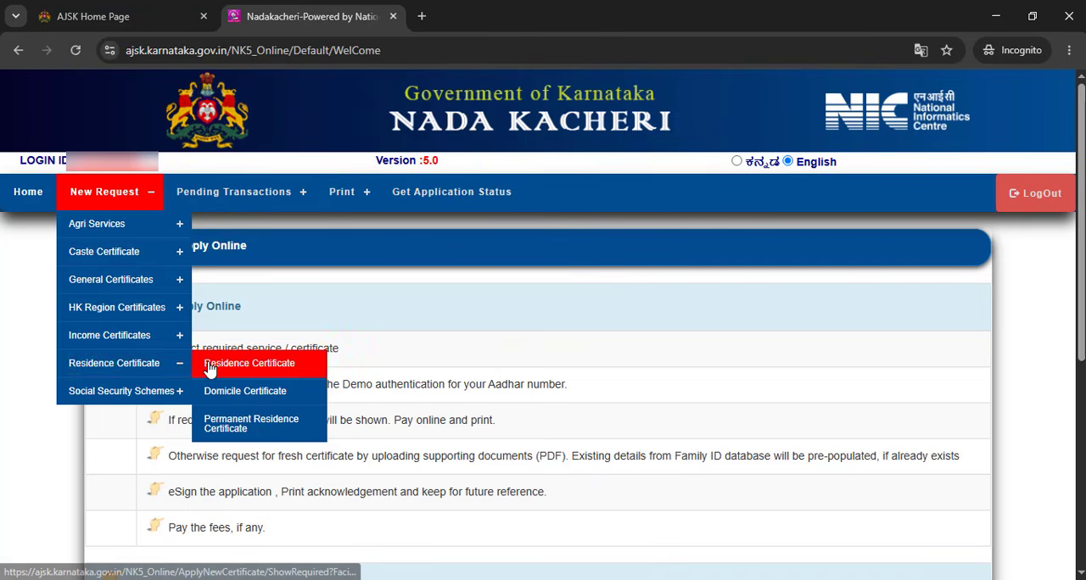
click(271, 424)
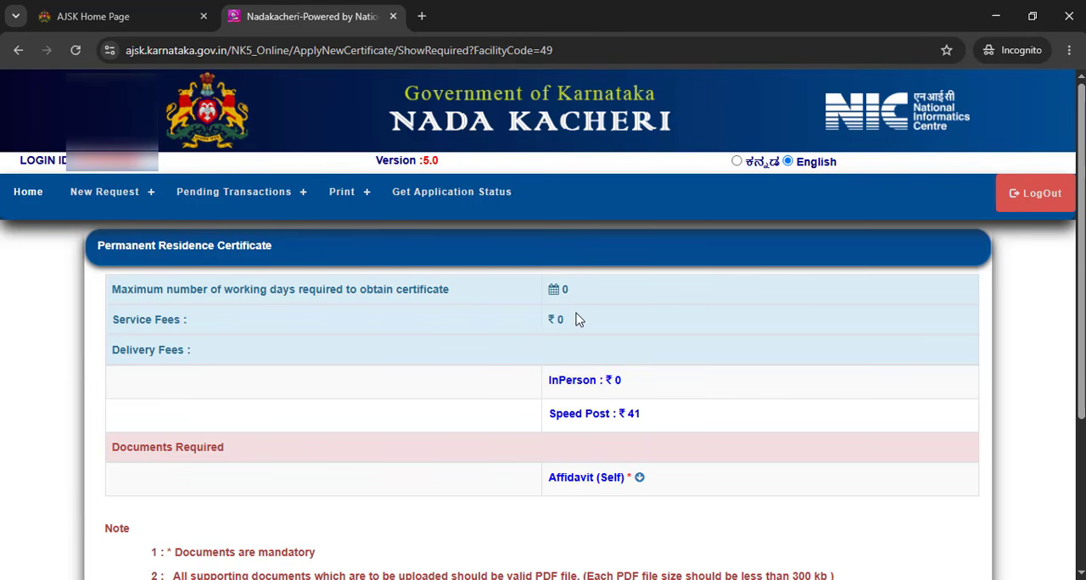
Step: Read the note on the mandatory Self Affidavit (Annexure-1) and download the affidavit form
scroll(575, 371, down, 3)
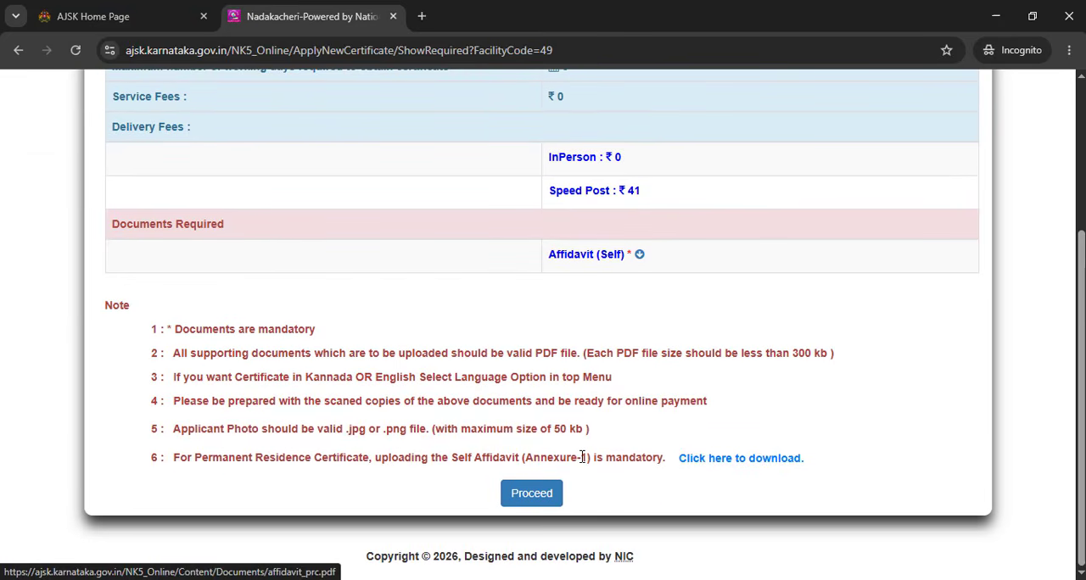
drag(253, 459, 667, 459)
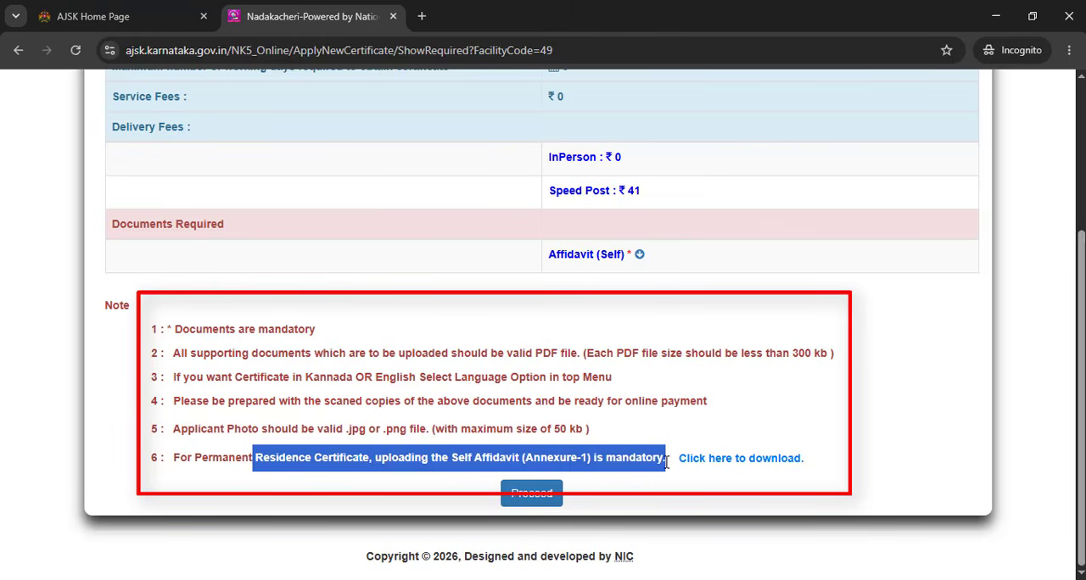
click(717, 470)
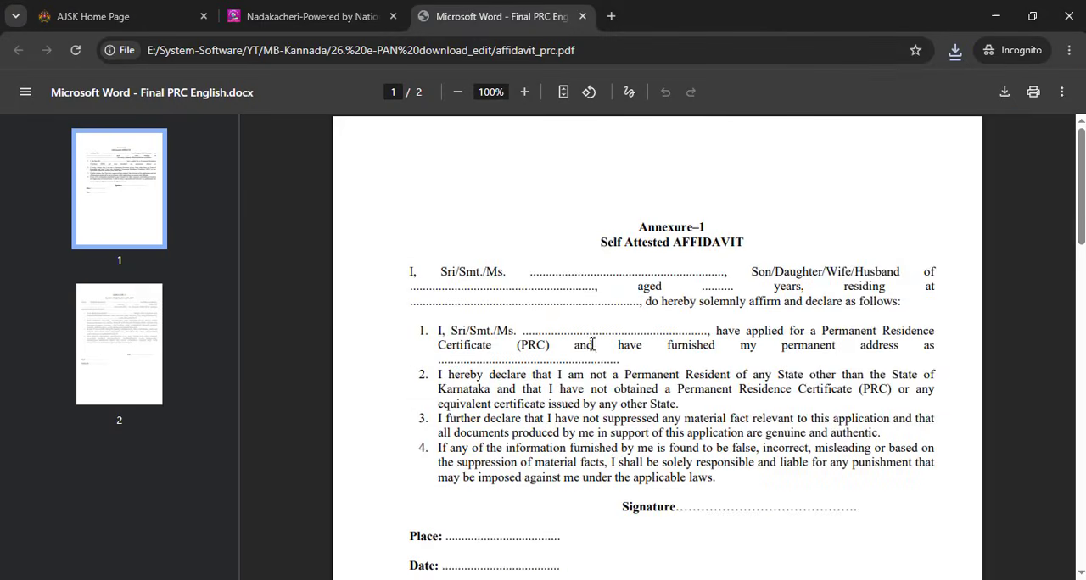
Step: Examine the English and Kannada pages of the Annexure-1 self-attested affidavit PDF
scroll(592, 344, down, 3)
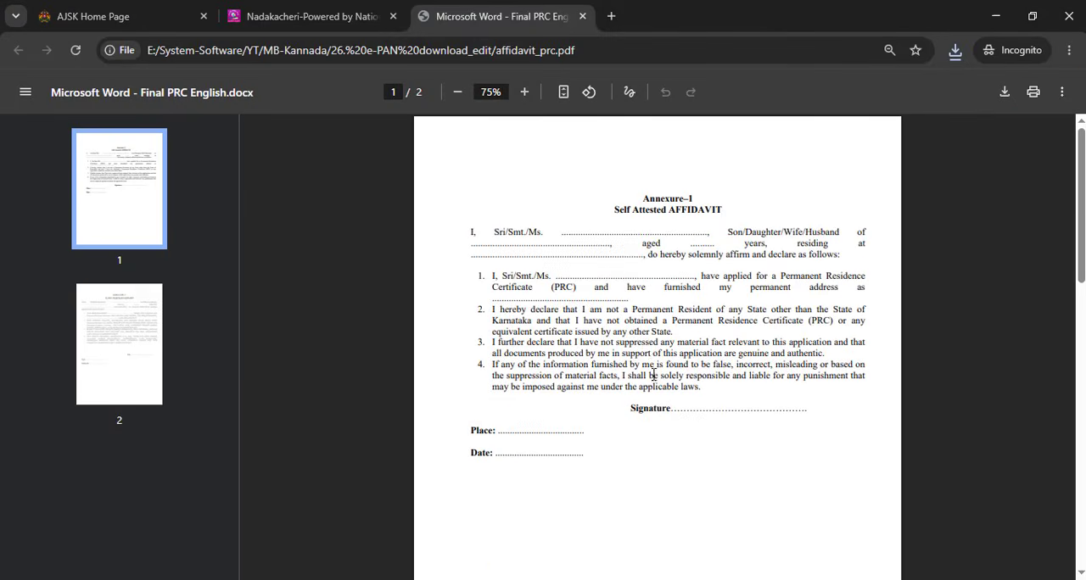
scroll(654, 375, down, 4)
scroll(650, 345, up, 4)
drag(665, 227, 735, 459)
scroll(715, 425, down, 9)
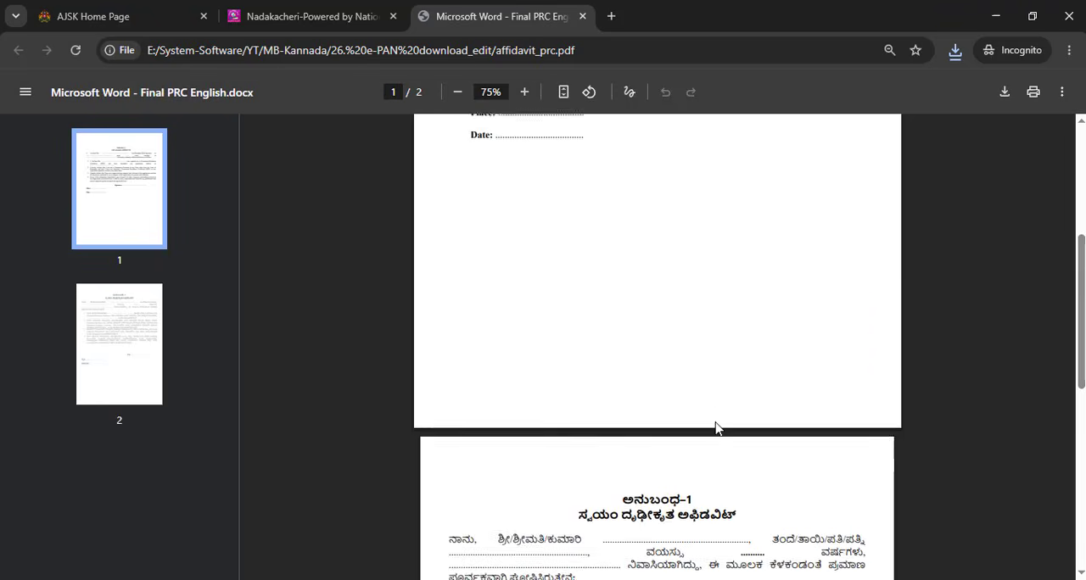
scroll(717, 421, up, 2)
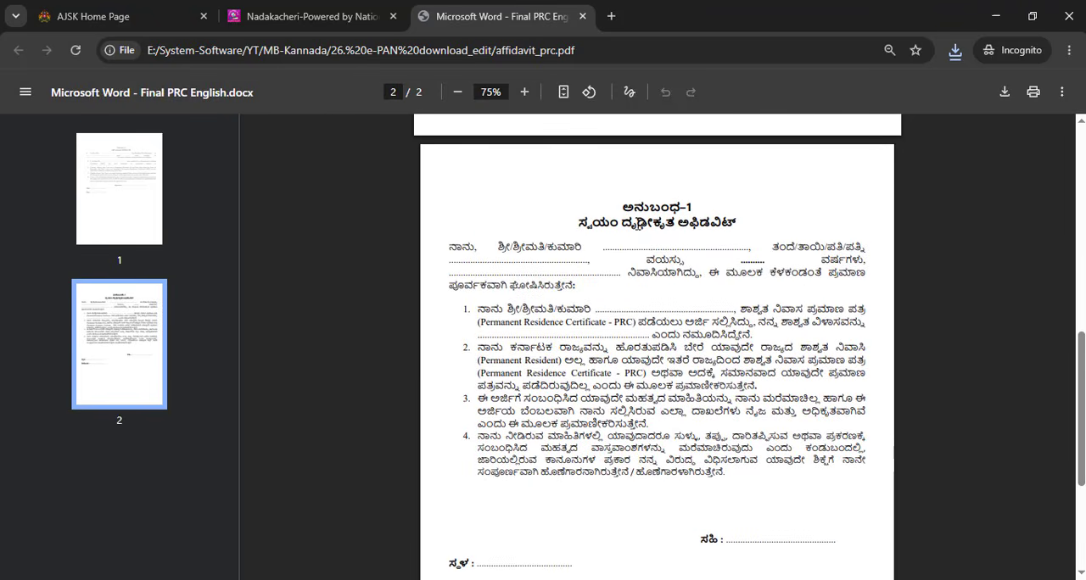
mouse_move(621, 207)
mouse_down()
mouse_move(743, 549)
mouse_move(738, 531)
mouse_up()
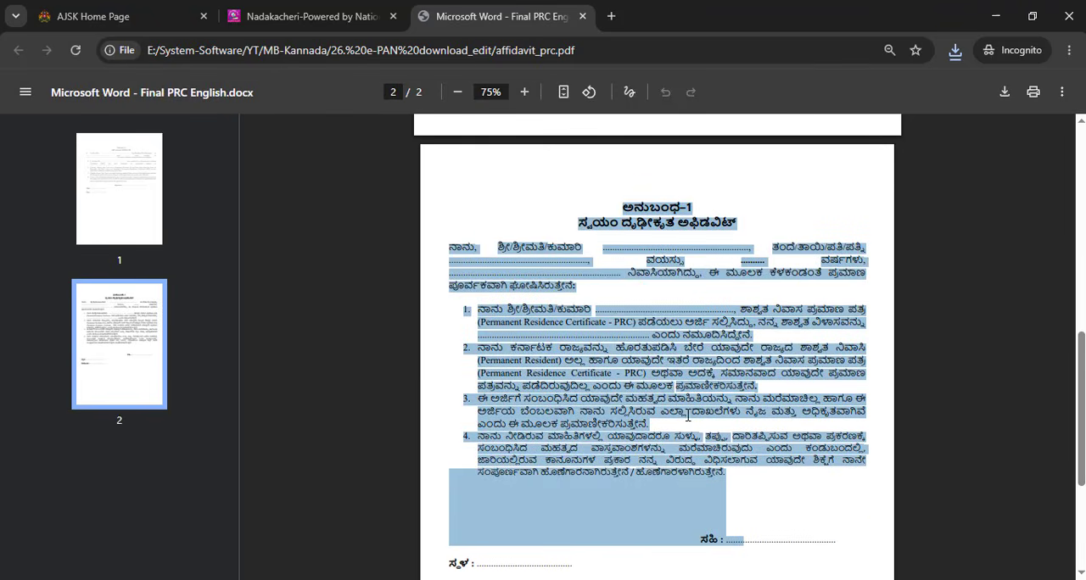
scroll(687, 414, up, 6)
Step: Return to the Permanent Residence Certificate page, review its notes and proceed with the application
click(331, 17)
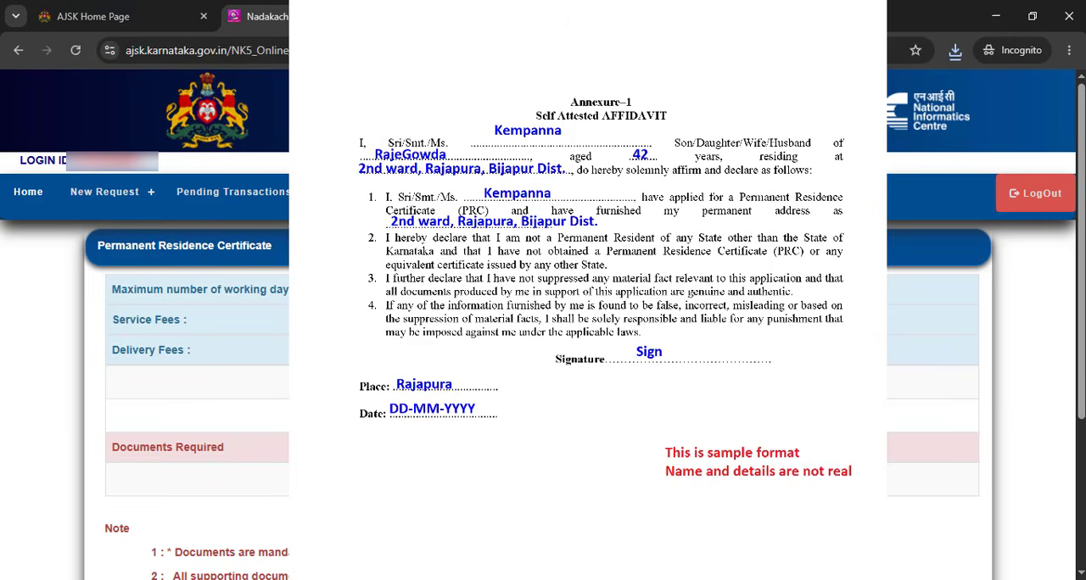
scroll(543, 339, down, 3)
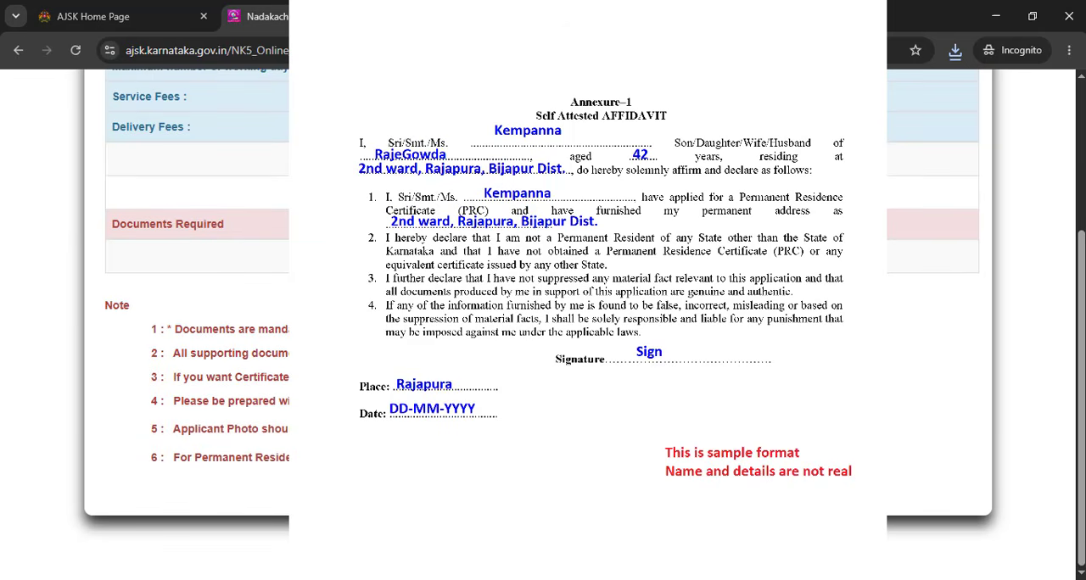
drag(174, 329, 592, 460)
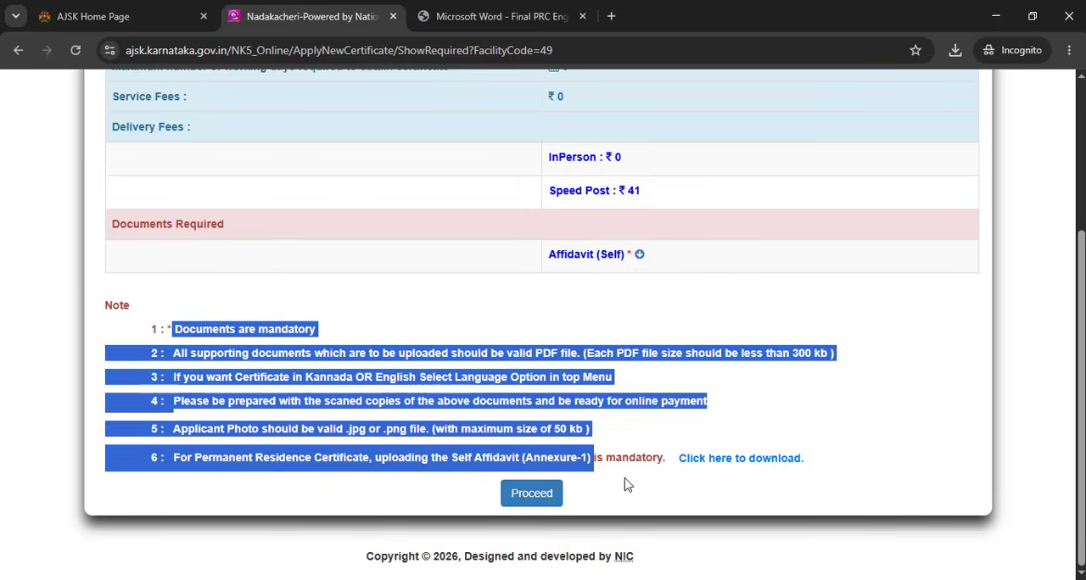
click(626, 481)
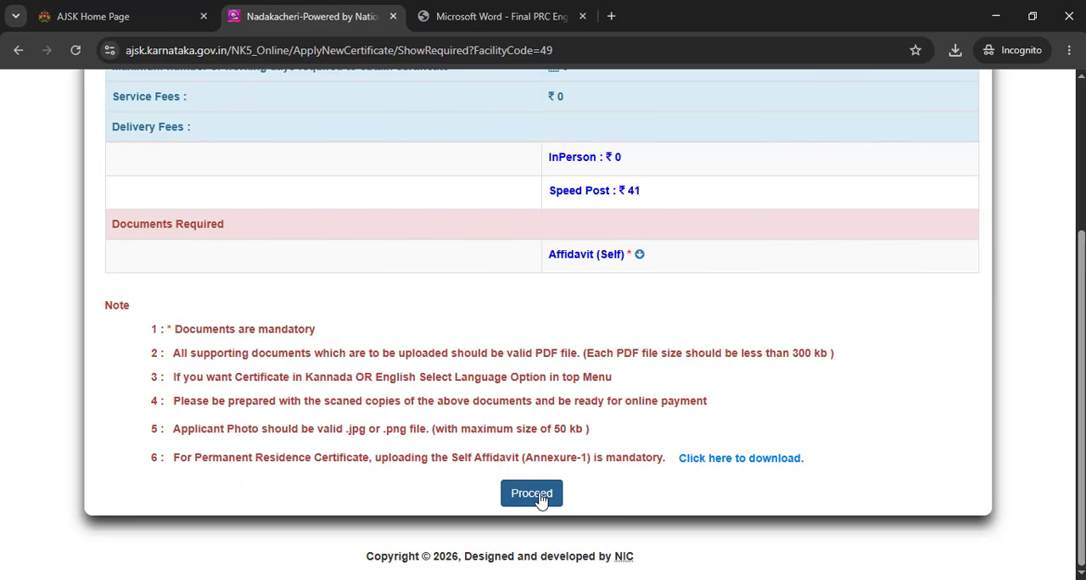
click(540, 496)
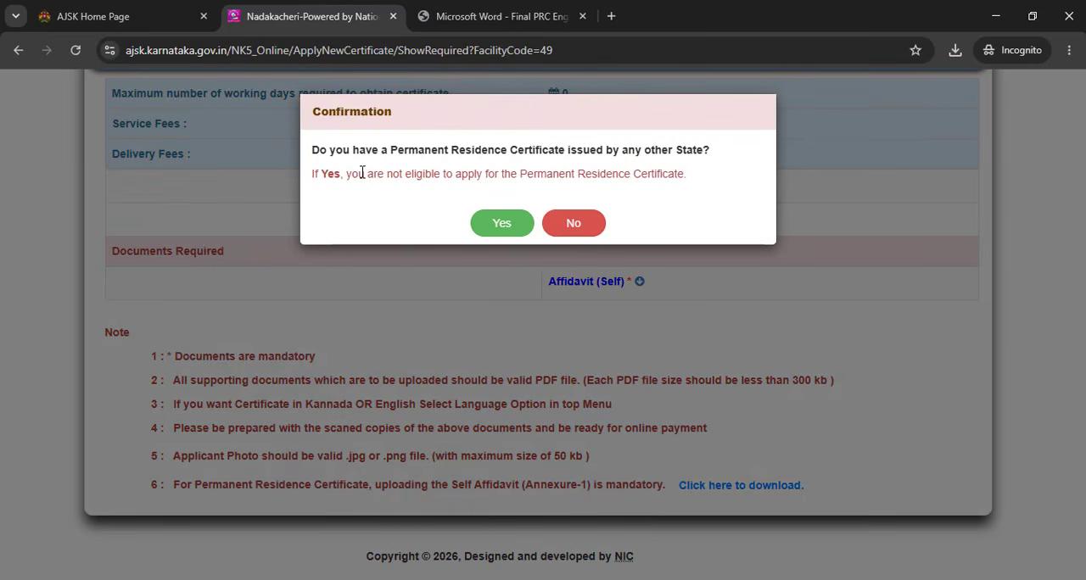
Step: Answer No to holding a Permanent Residence Certificate from another state and accept the redirect to the Aadhaar authentication site
drag(510, 154, 706, 164)
click(682, 175)
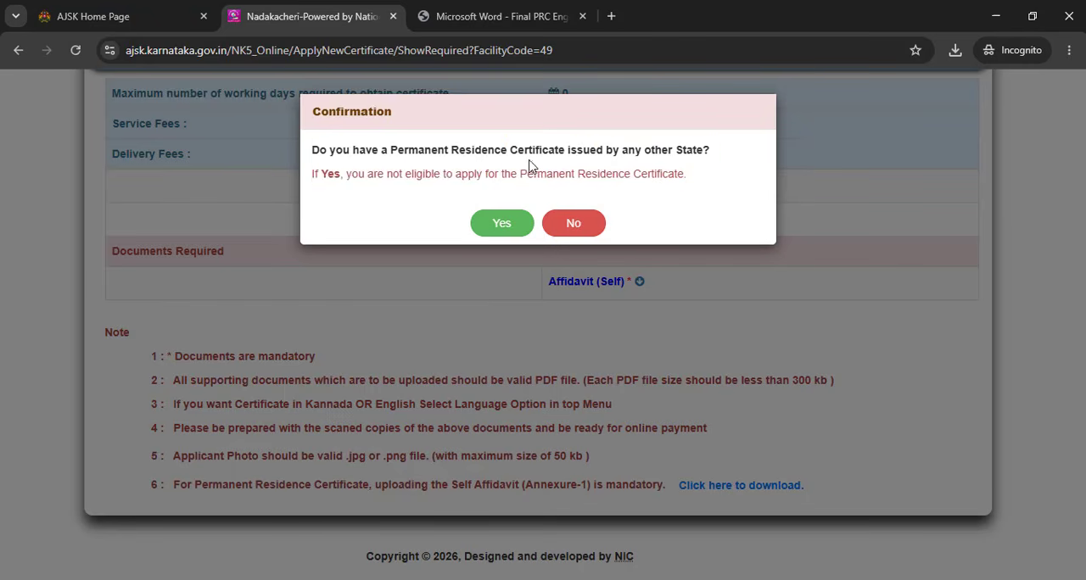
drag(510, 153, 707, 174)
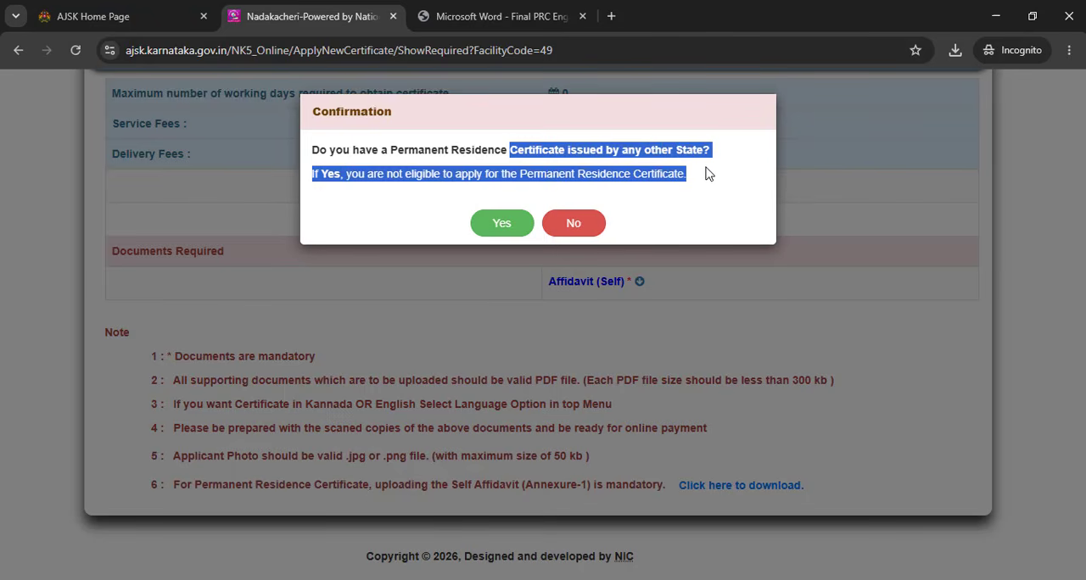
click(681, 174)
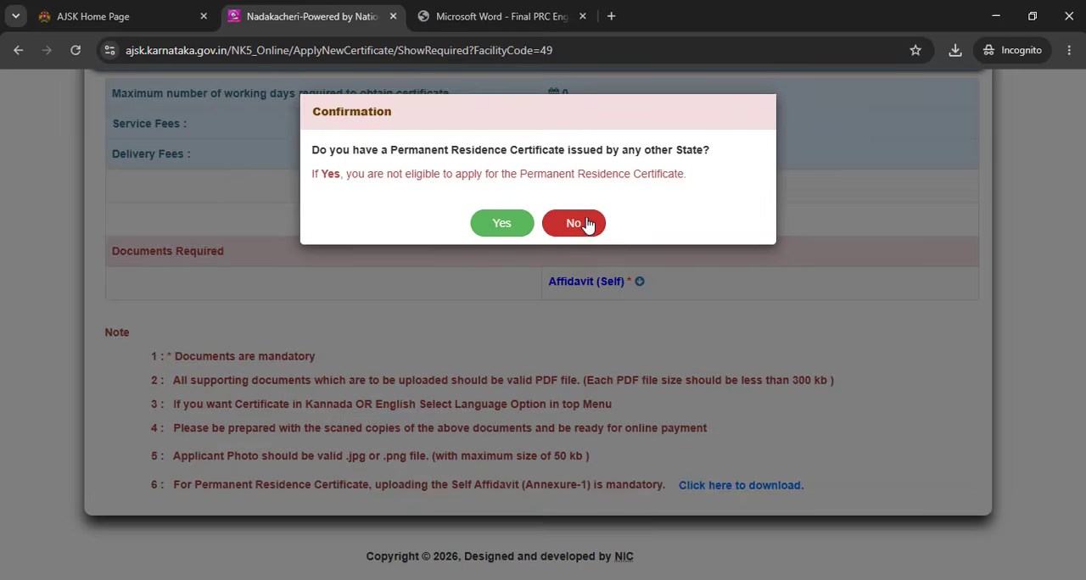
click(585, 224)
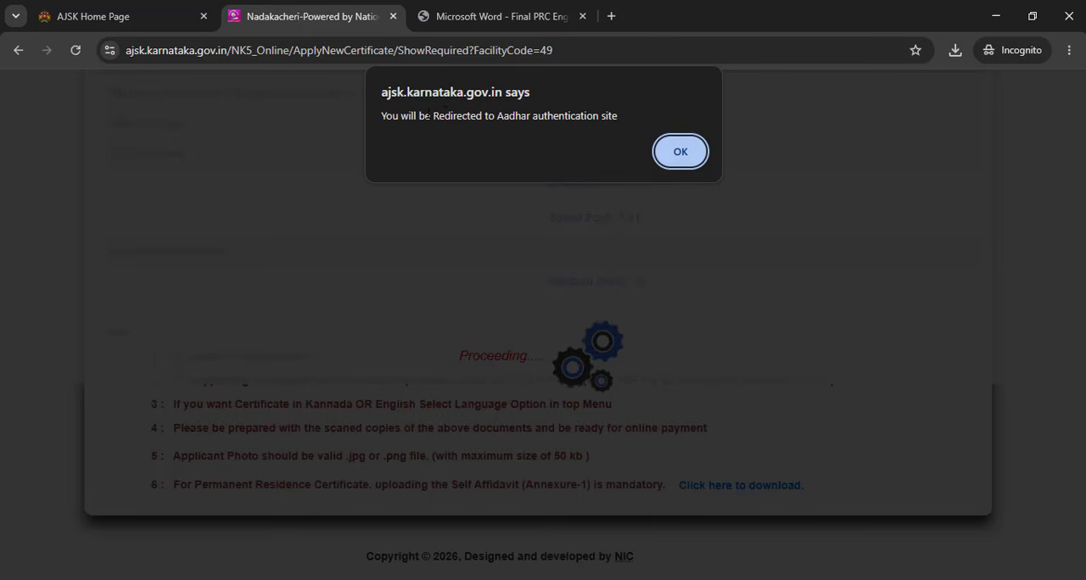
drag(425, 118, 630, 121)
click(680, 153)
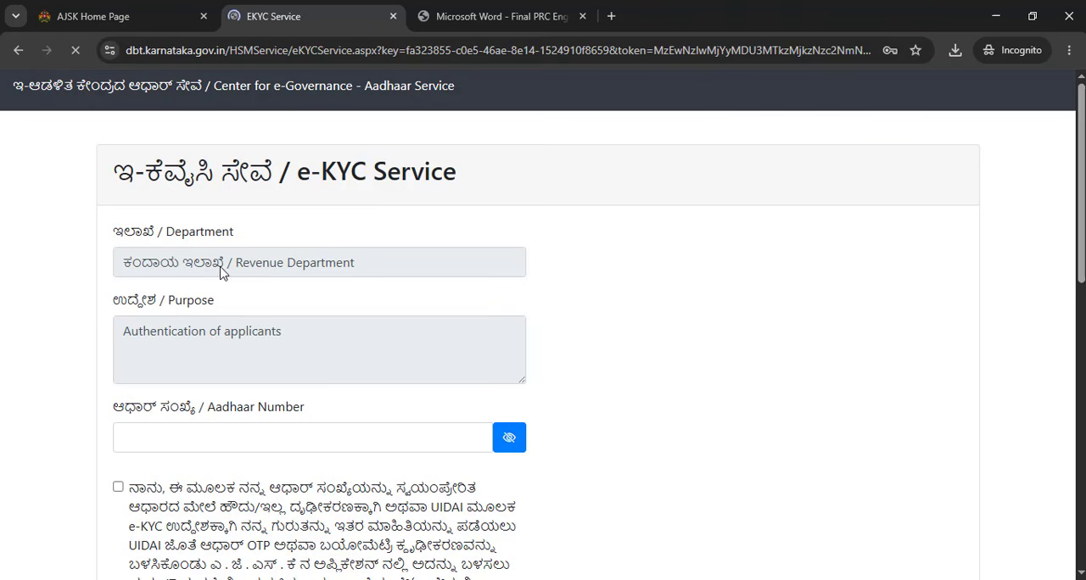
Step: Enter the applicant's Aadhaar number in the e-KYC form and give consent to its use
click(247, 434)
text(12)
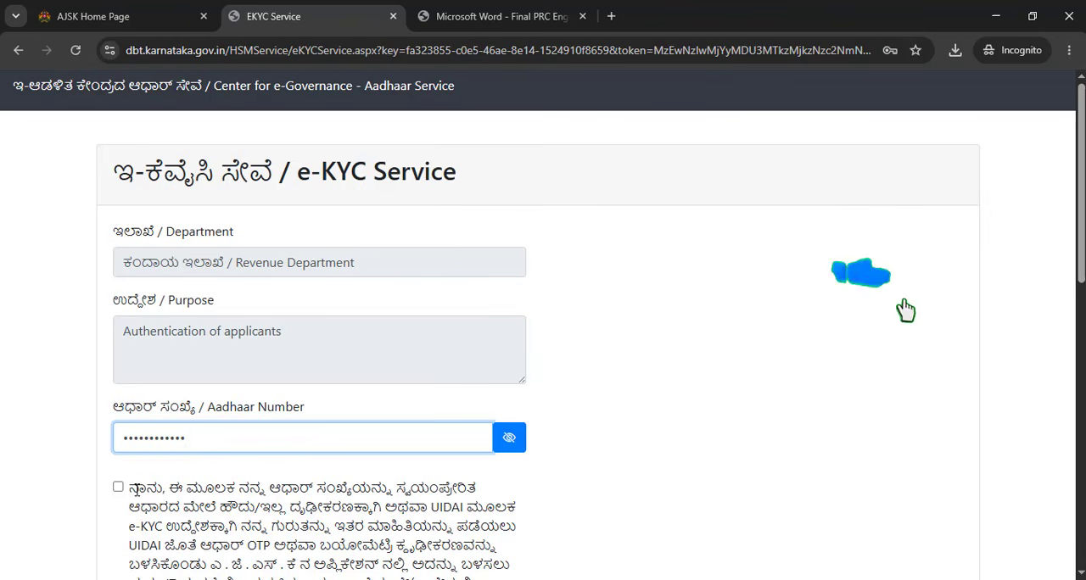
click(119, 490)
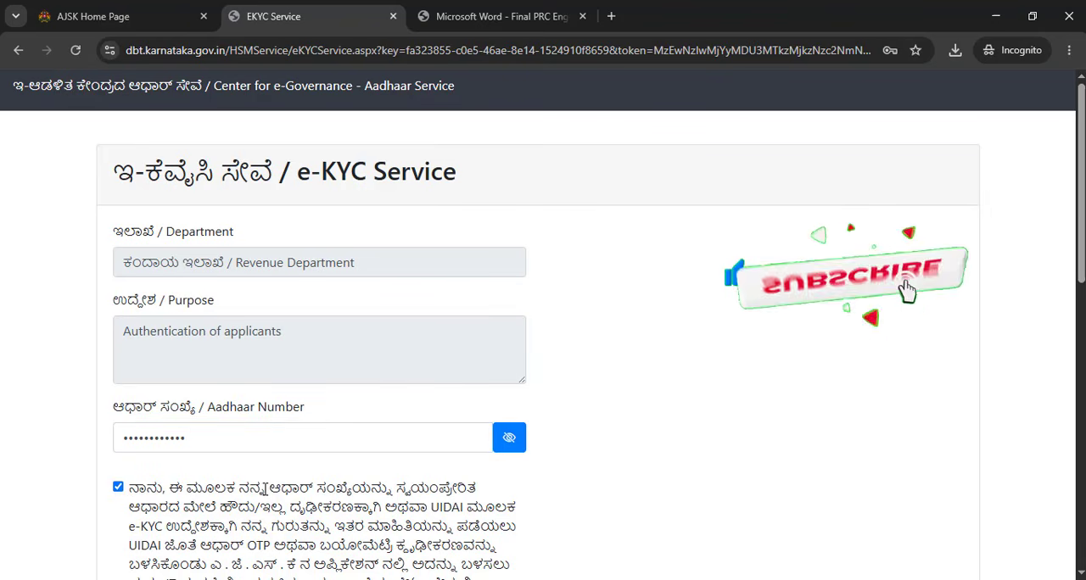
Step: Choose OTP as the mode of Aadhaar authentication and generate the OTP
scroll(264, 490, down, 6)
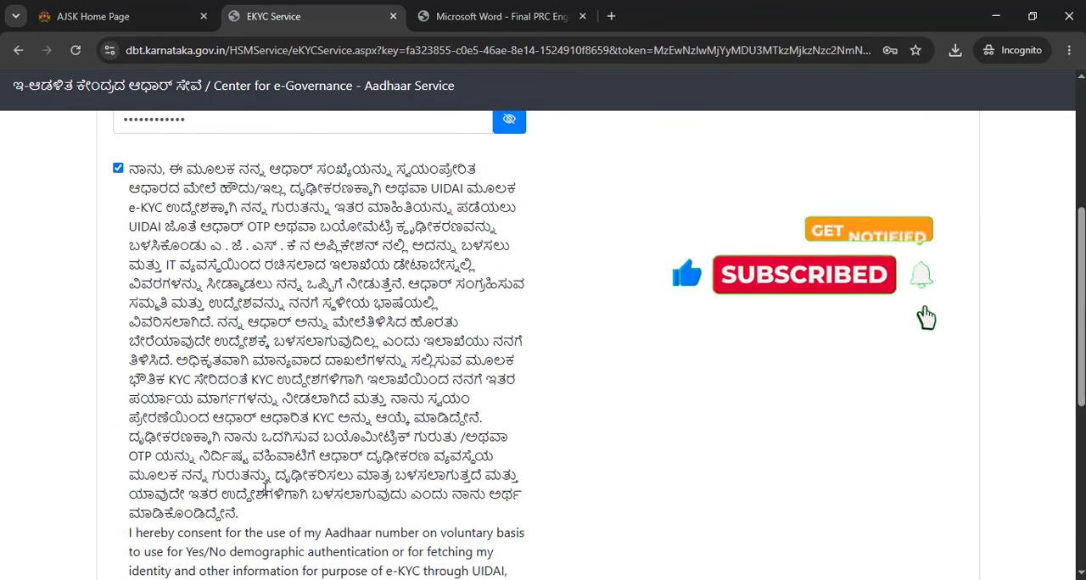
scroll(264, 490, down, 3)
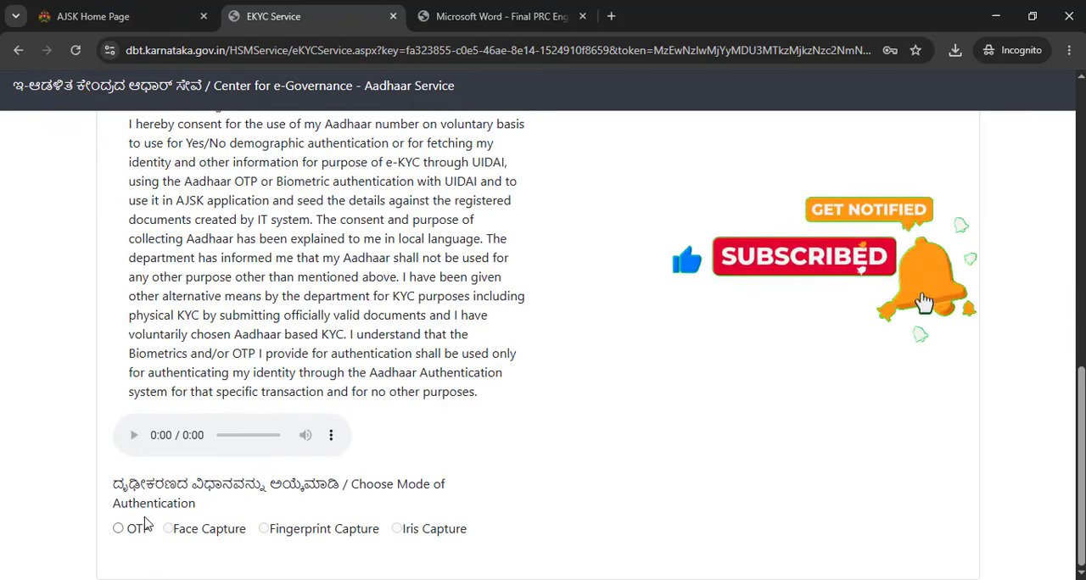
click(119, 529)
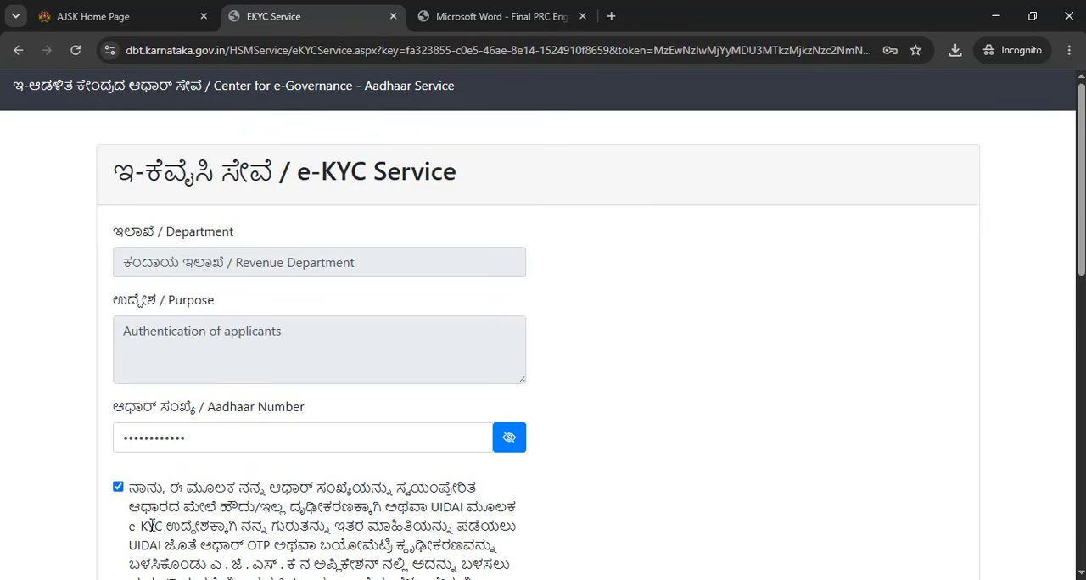
scroll(349, 515, down, 2)
scroll(349, 515, up, 2)
scroll(350, 515, down, 5)
scroll(350, 515, down, 5)
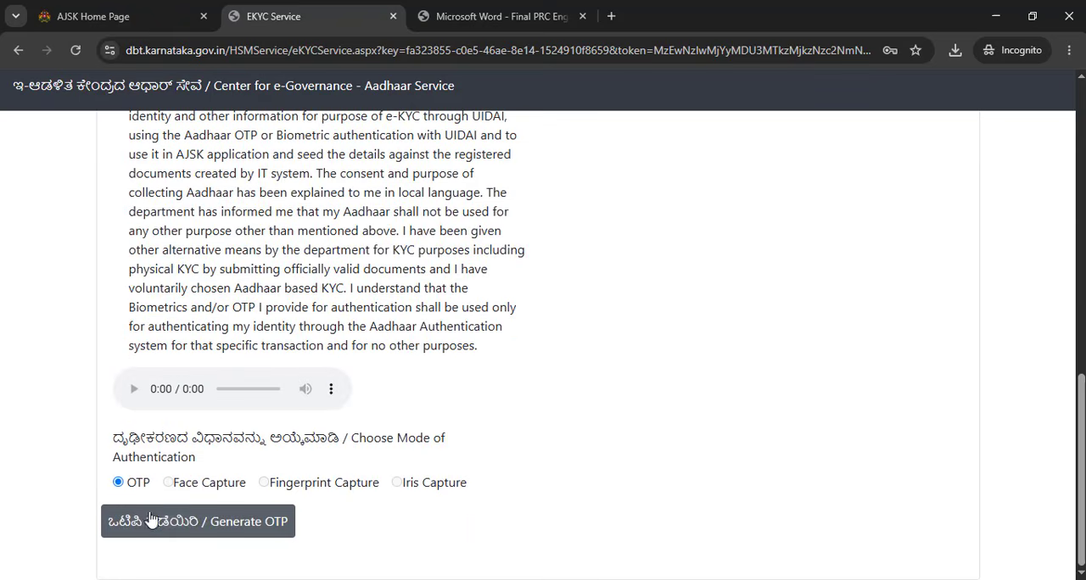
click(225, 522)
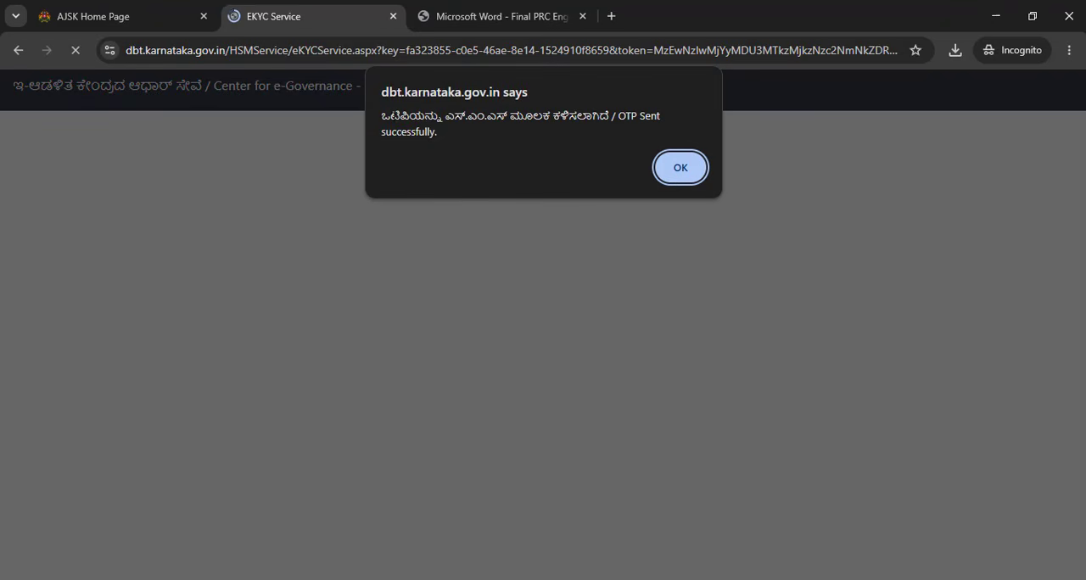
Step: Acknowledge the OTP notice, enter the received Aadhaar OTP in the e-KYC form and submit it
drag(391, 116, 494, 131)
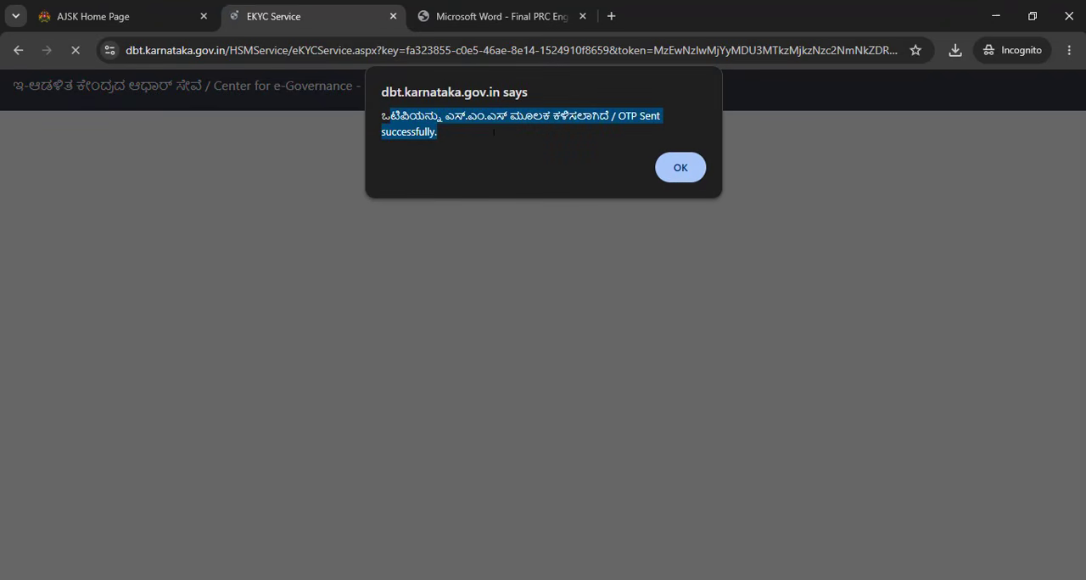
click(689, 169)
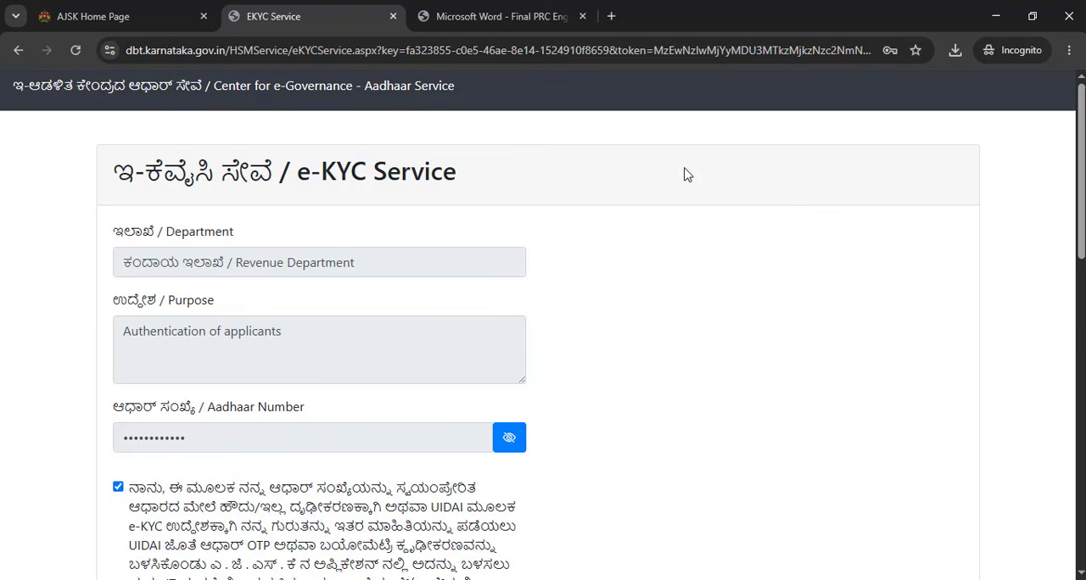
scroll(521, 373, down, 10)
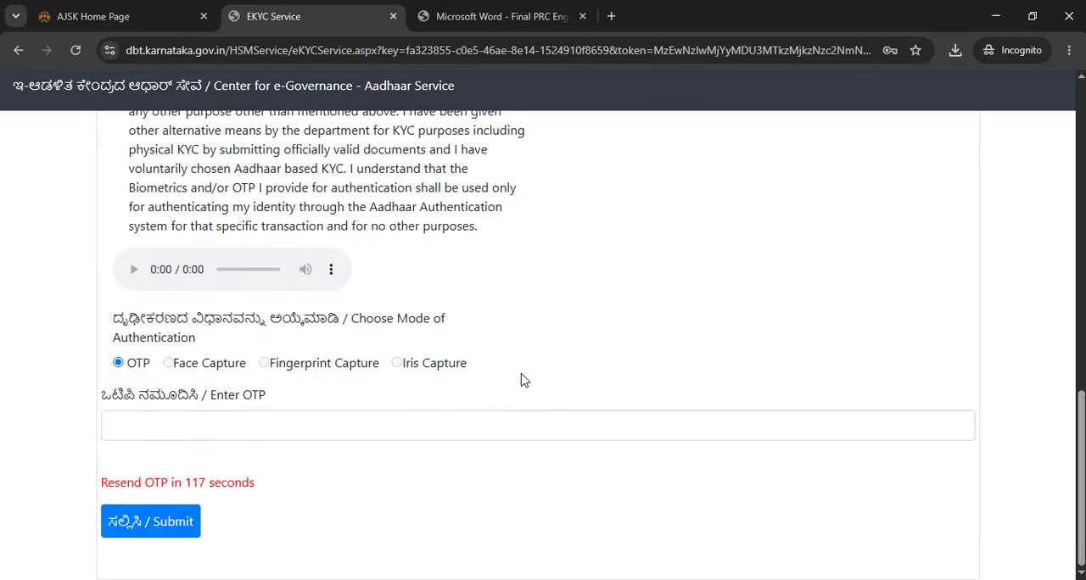
click(300, 422)
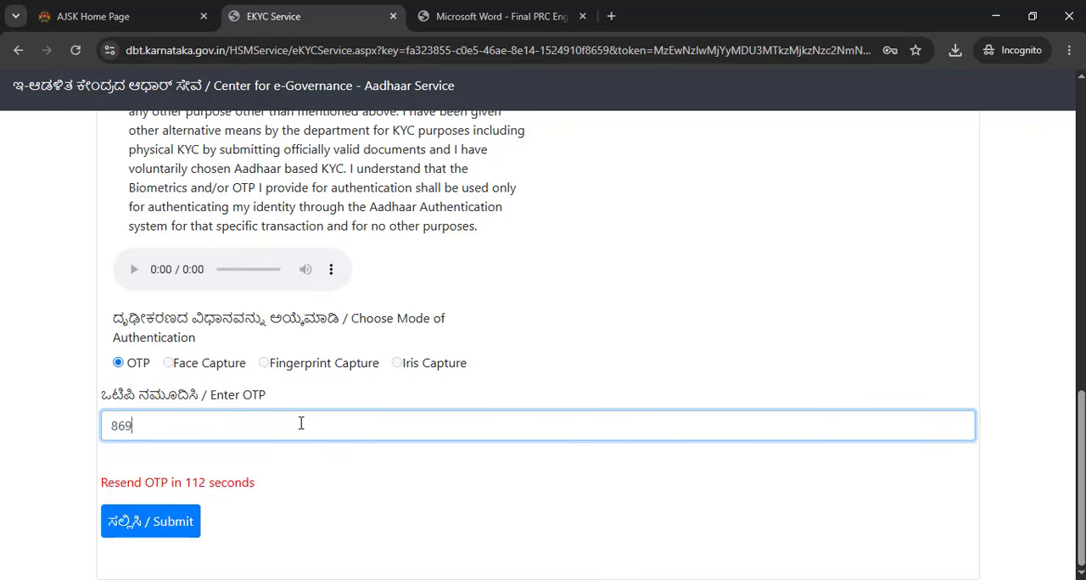
drag(225, 425, 67, 430)
click(325, 489)
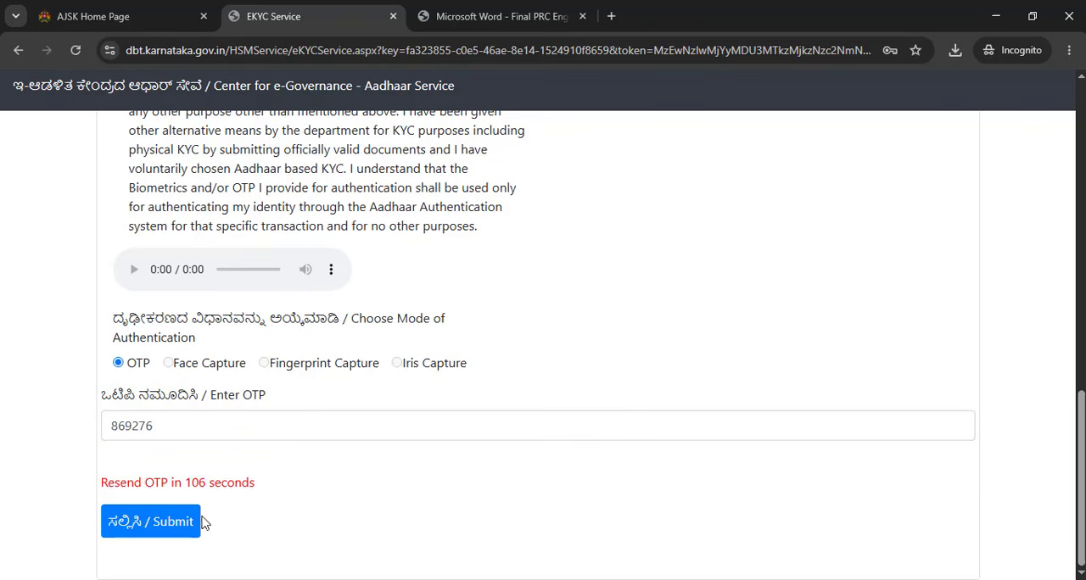
click(170, 522)
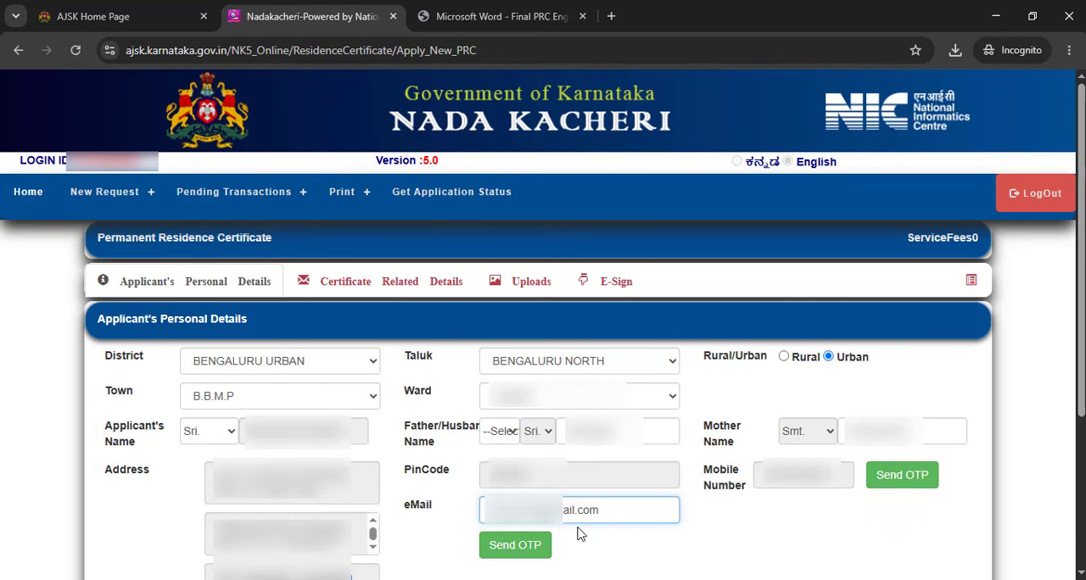
Step: Request an OTP for the applicant's e-mail, enter the received code and verify it
scroll(581, 533, down, 3)
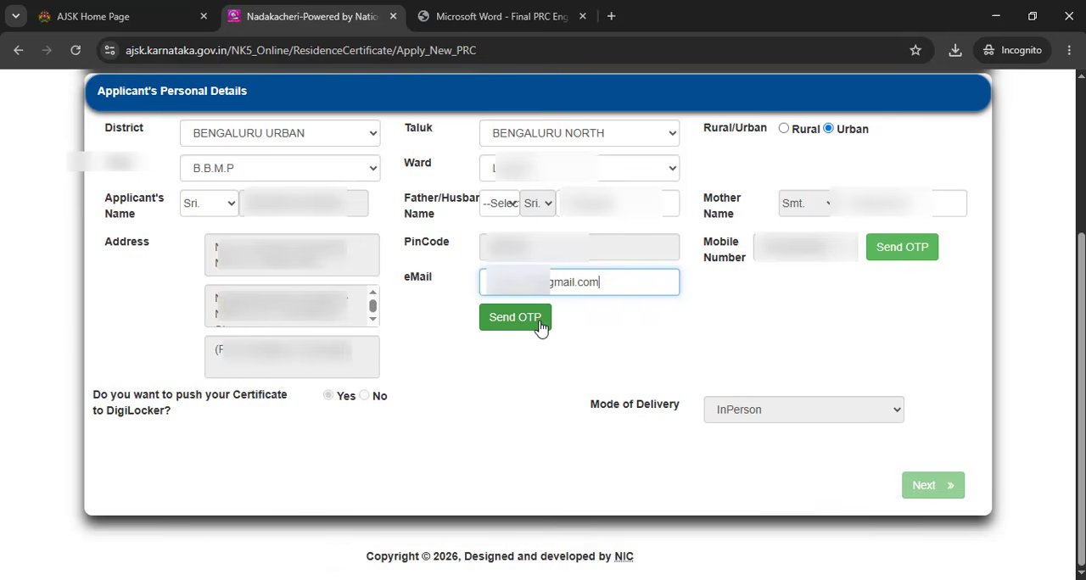
click(541, 327)
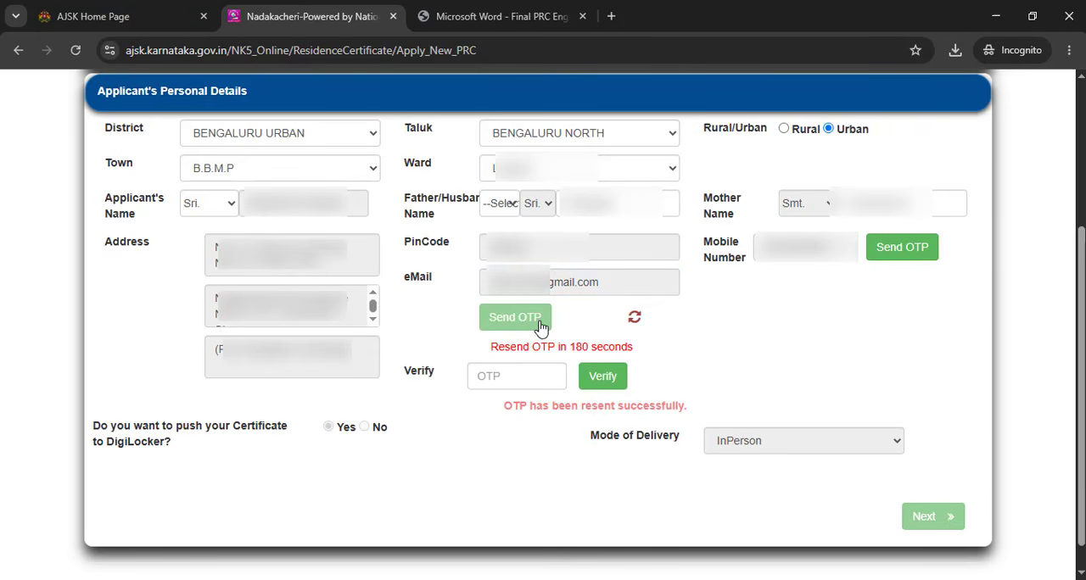
click(523, 372)
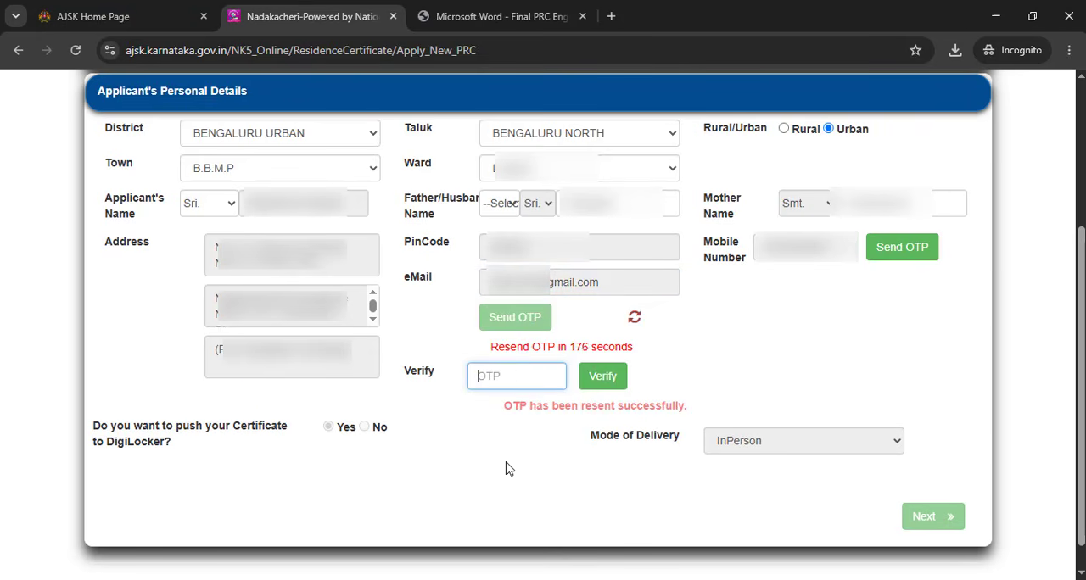
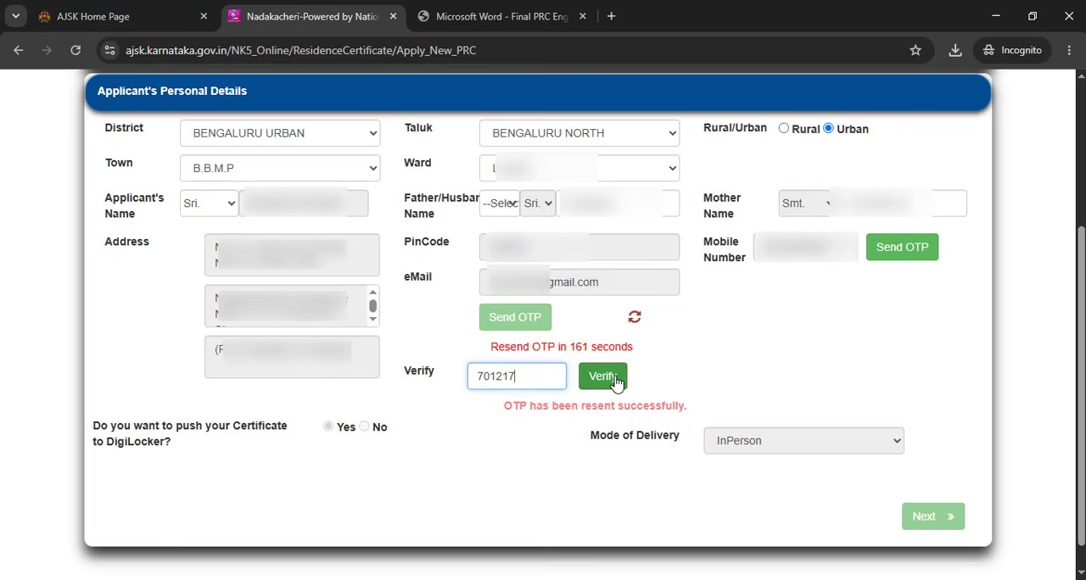
click(617, 382)
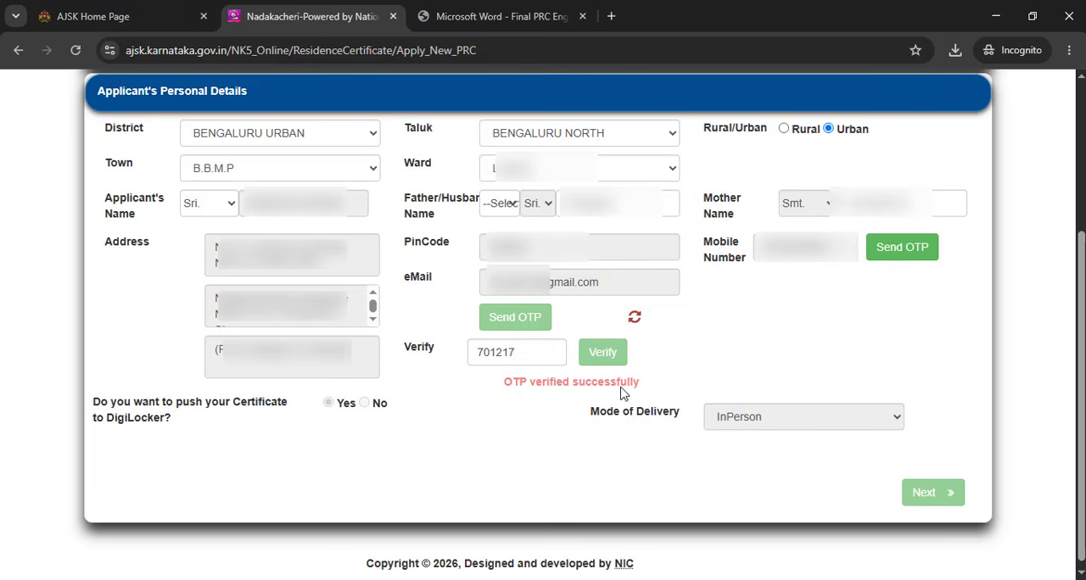
drag(624, 394, 504, 396)
Step: Request an OTP for the applicant's mobile number, enter the received code and verify it
click(903, 251)
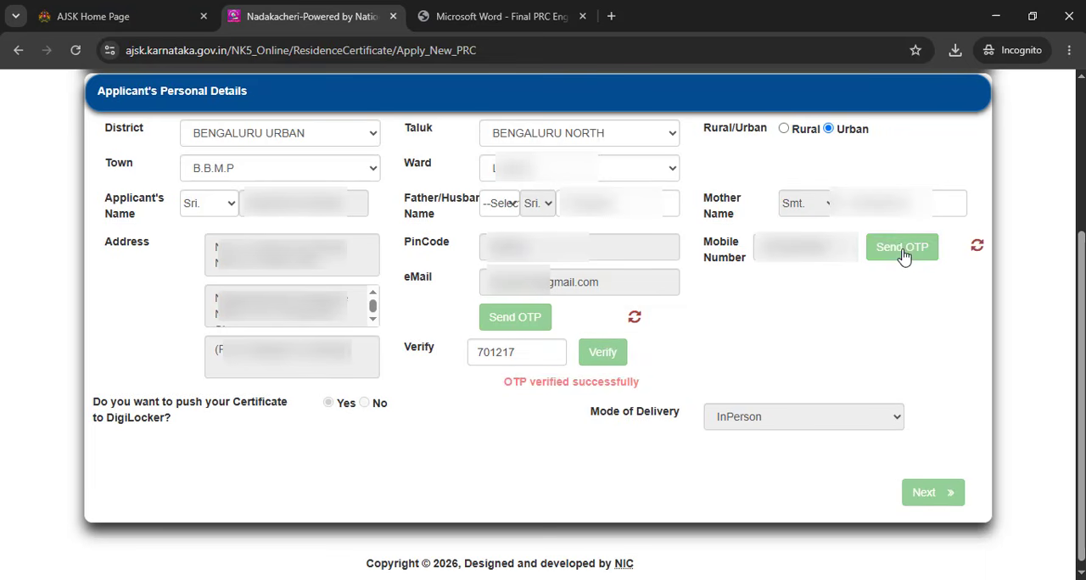
click(801, 316)
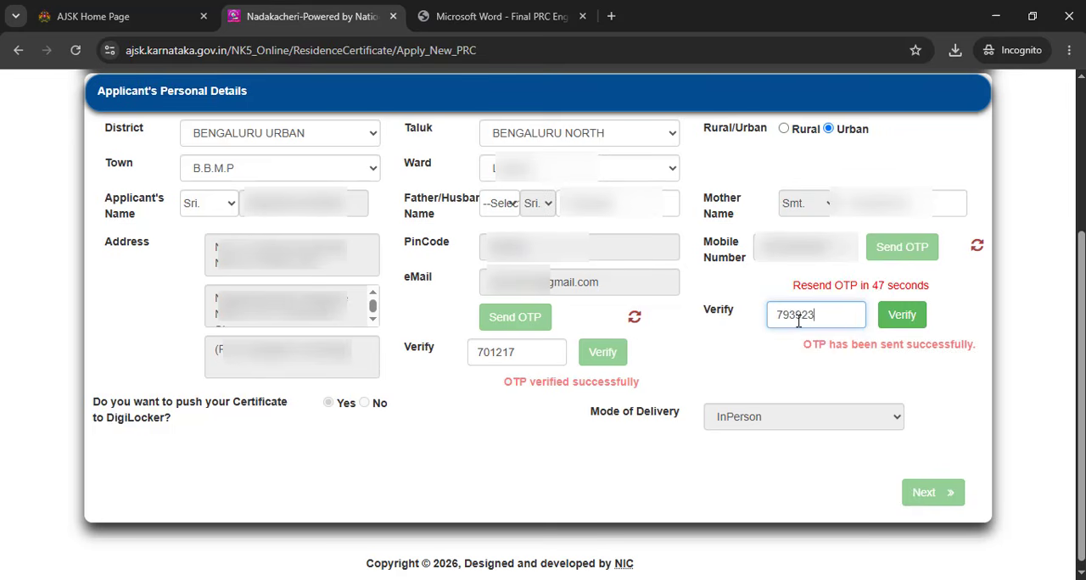
click(901, 316)
drag(807, 325, 942, 326)
click(916, 336)
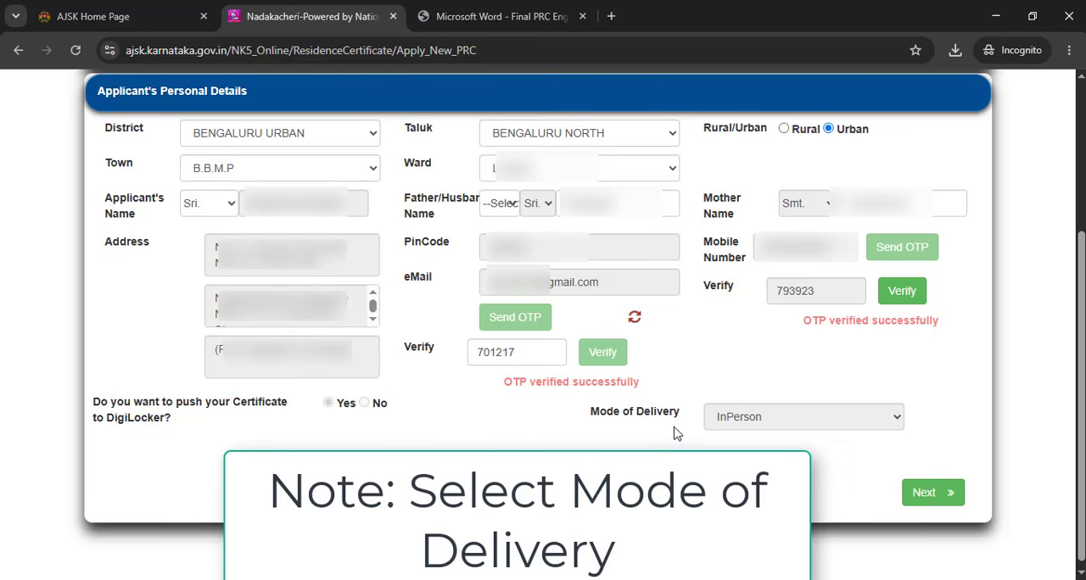
Step: Check the verification status of the mobile number and e-mail, and continue to the certificate related details
drag(942, 323, 785, 343)
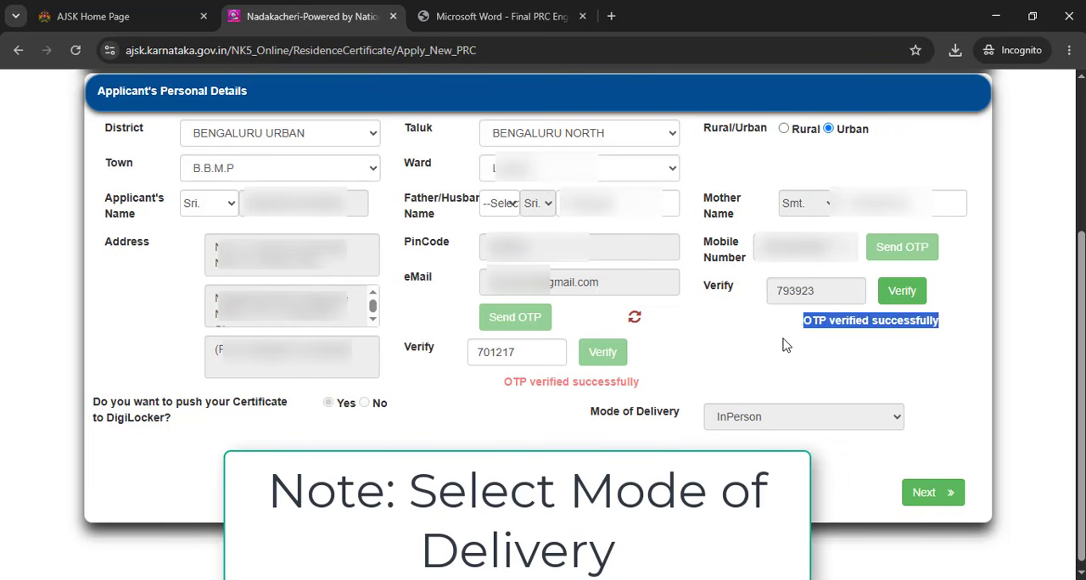
click(785, 343)
drag(656, 386, 509, 395)
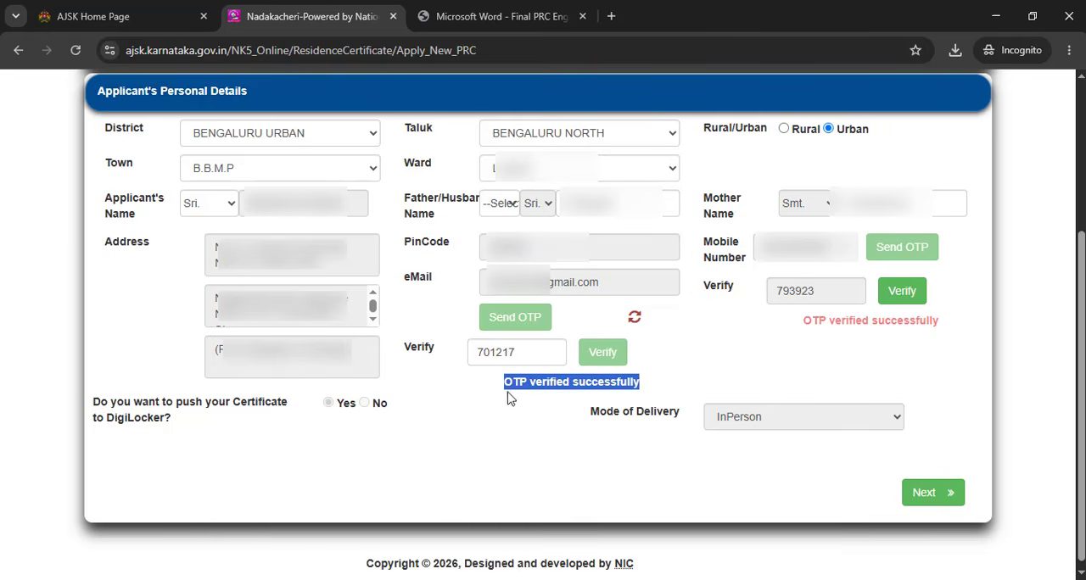
click(519, 420)
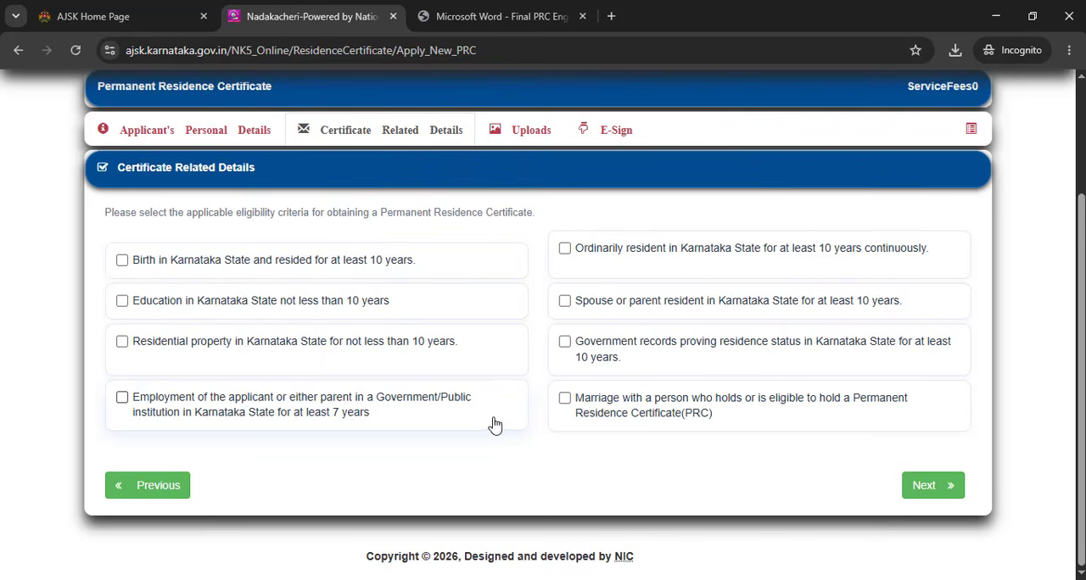
click(122, 260)
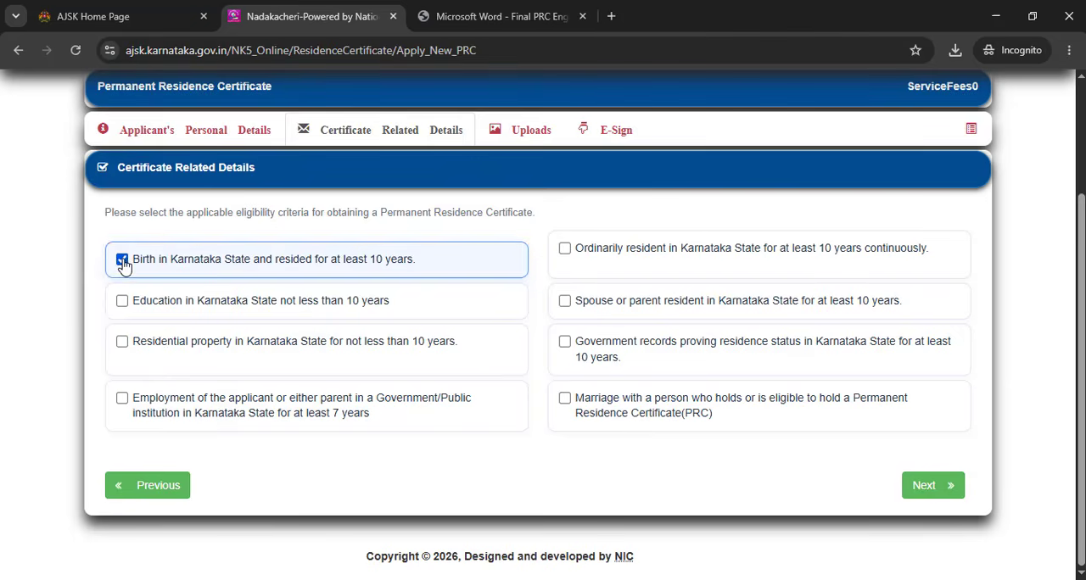
click(123, 302)
click(122, 261)
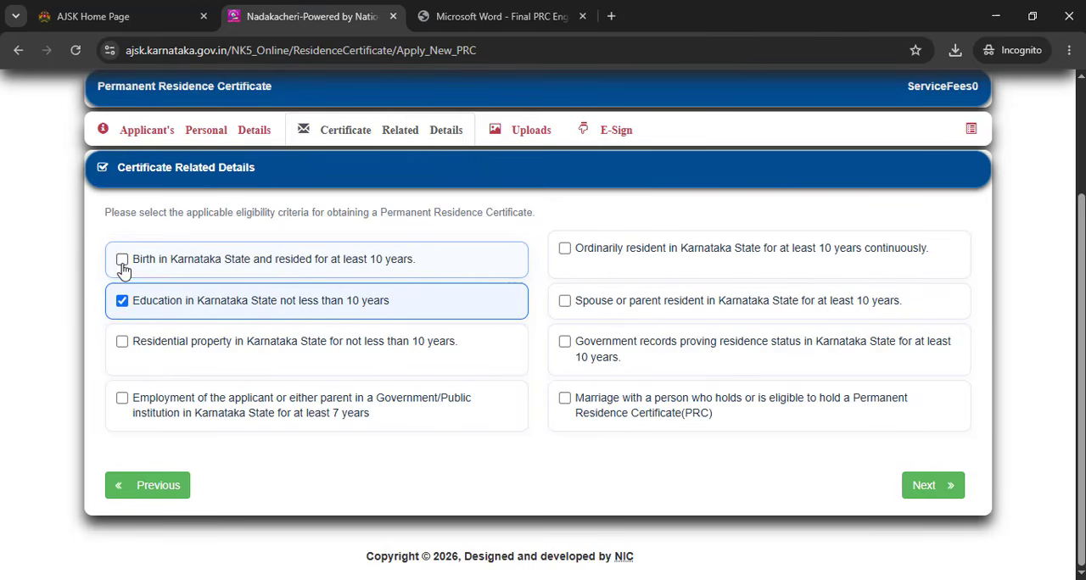
click(602, 310)
click(603, 311)
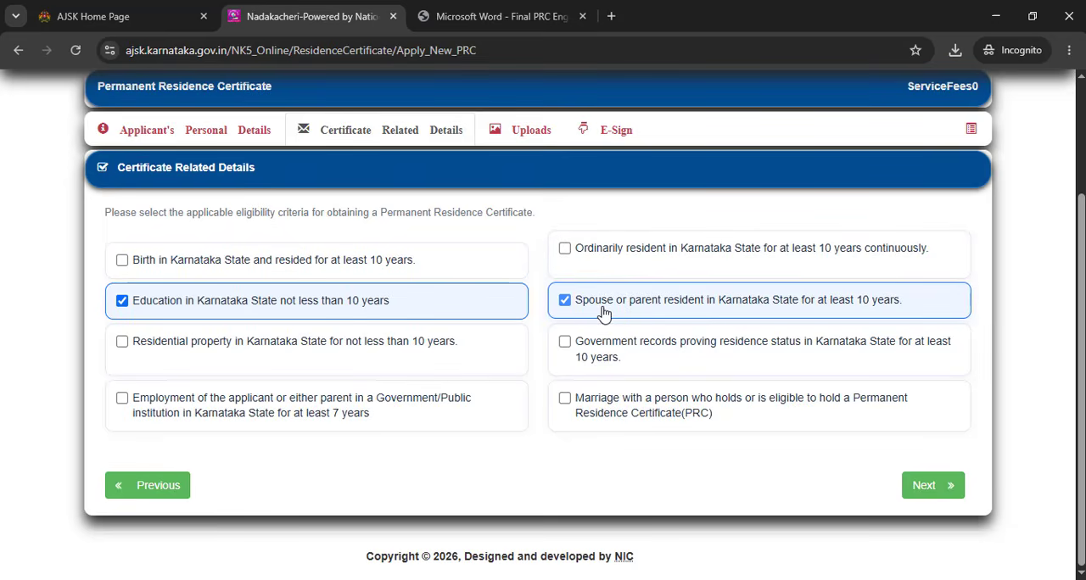
click(594, 402)
click(596, 403)
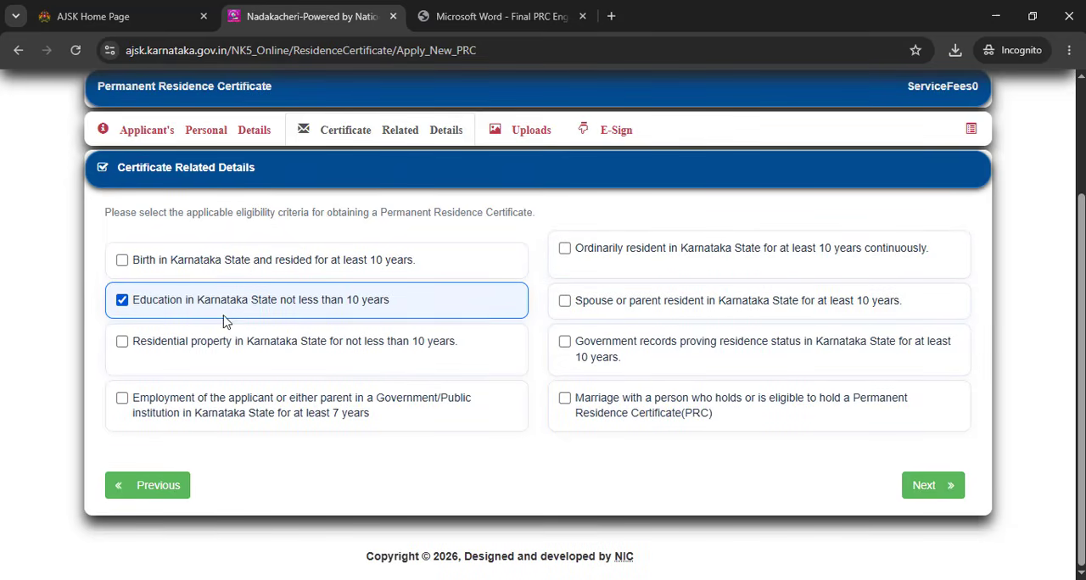
click(187, 304)
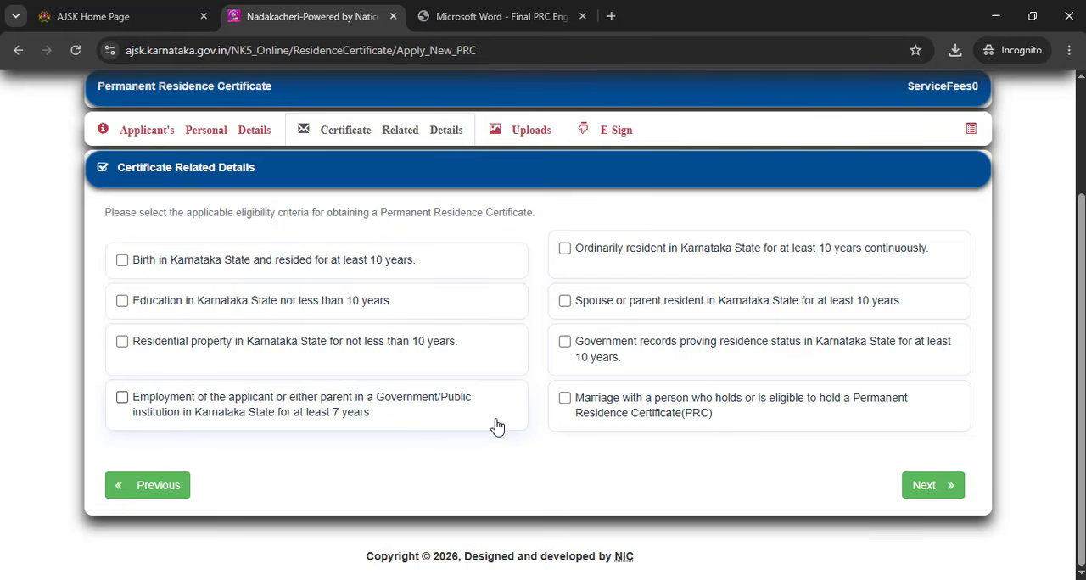
Step: Select only "Education in Karnataka State not less than 10 years" as the eligibility criterion and continue to the document uploads
click(122, 263)
click(124, 302)
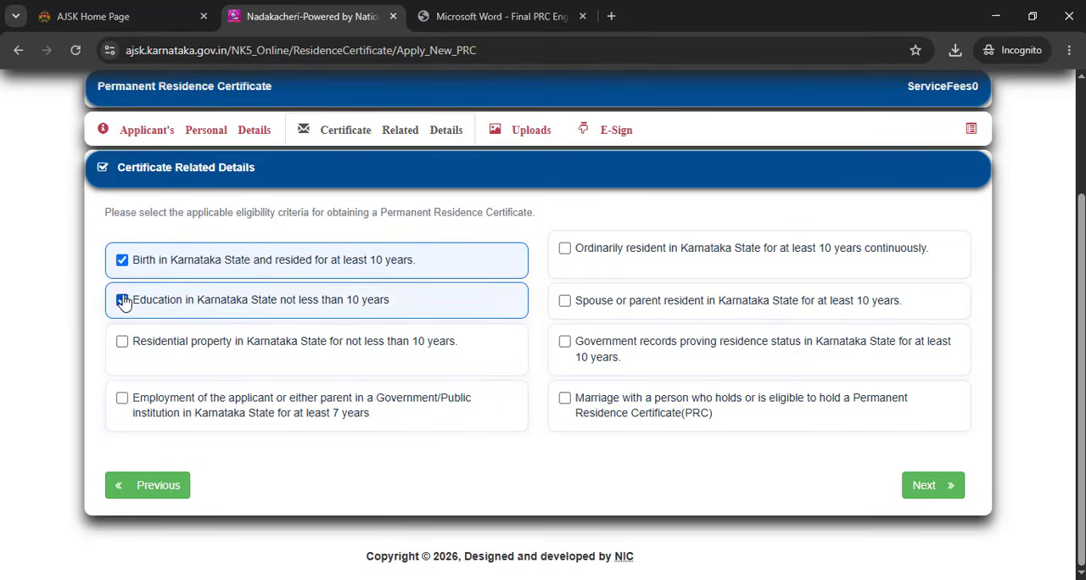
click(122, 265)
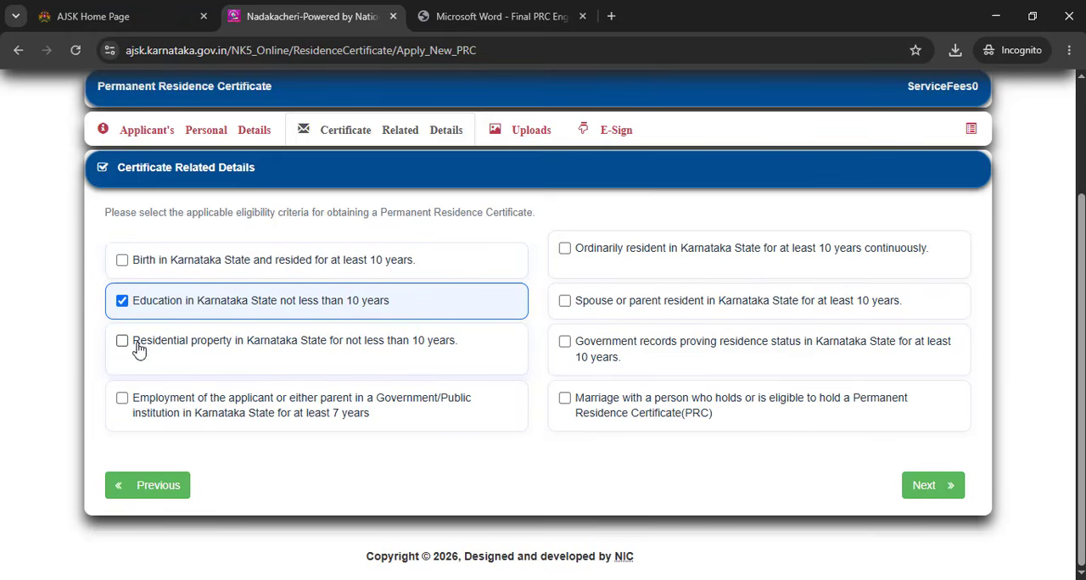
click(603, 305)
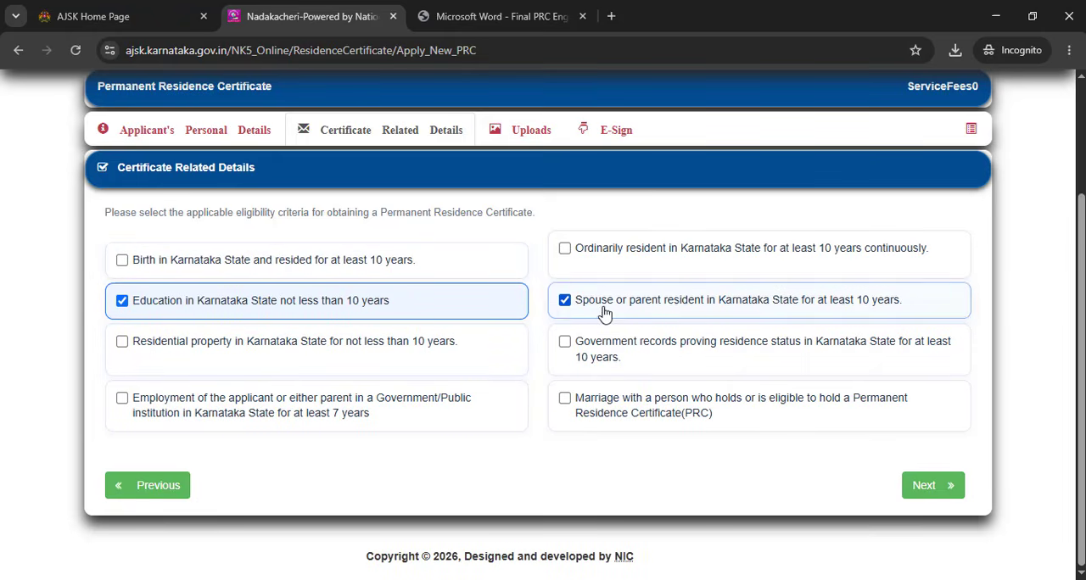
click(603, 307)
click(594, 404)
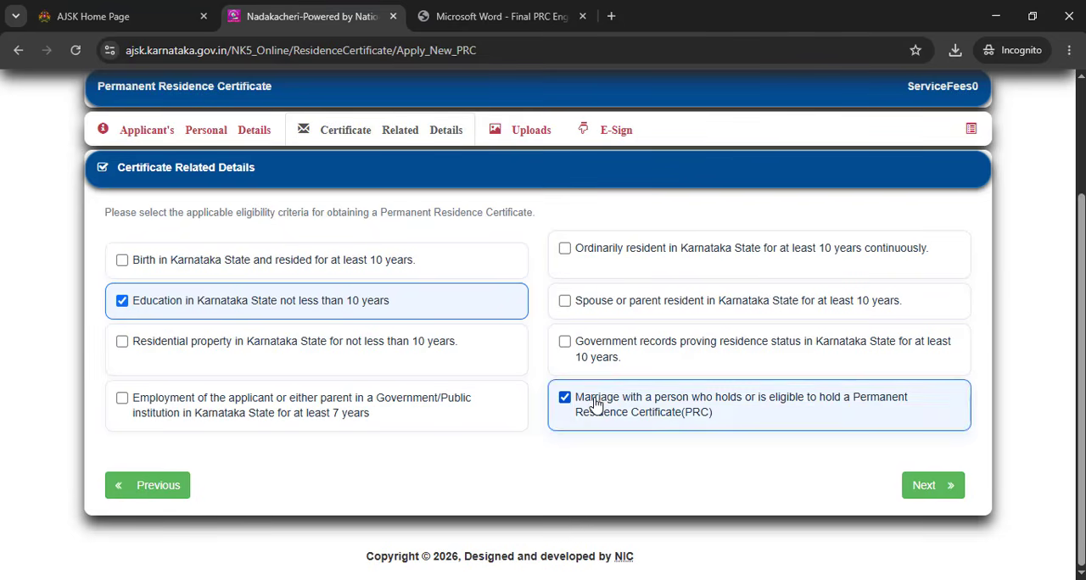
click(596, 406)
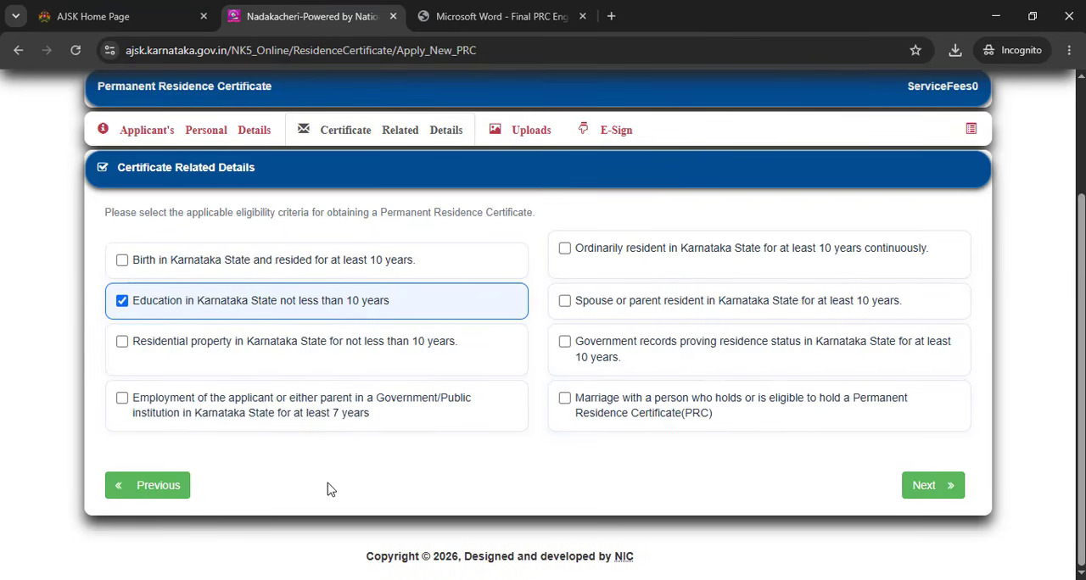
click(922, 485)
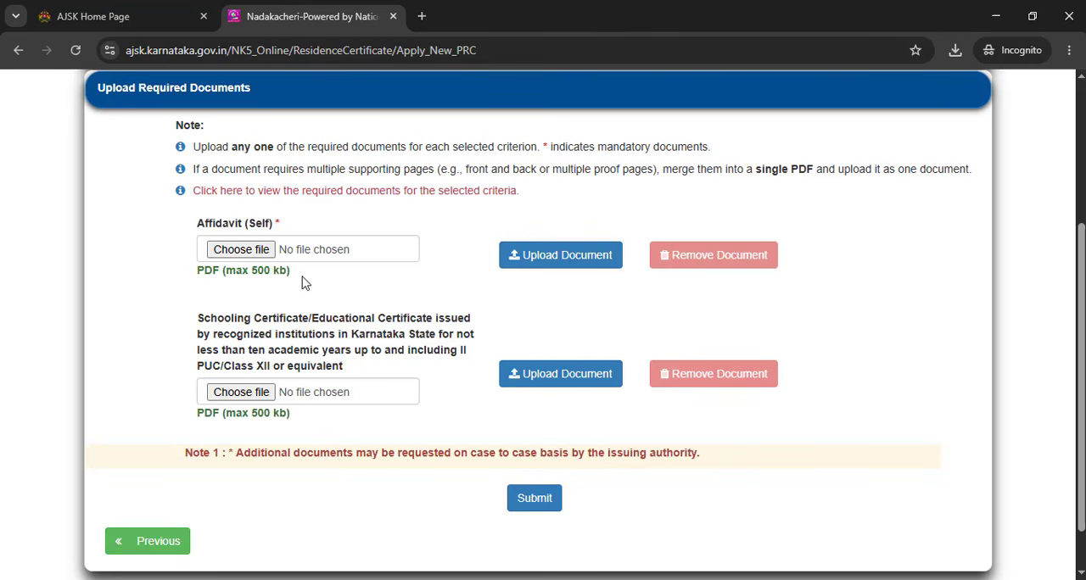
Step: Check the file format and size limits, and upload affidavit_prc.pdf as the self affidavit
drag(304, 282, 194, 278)
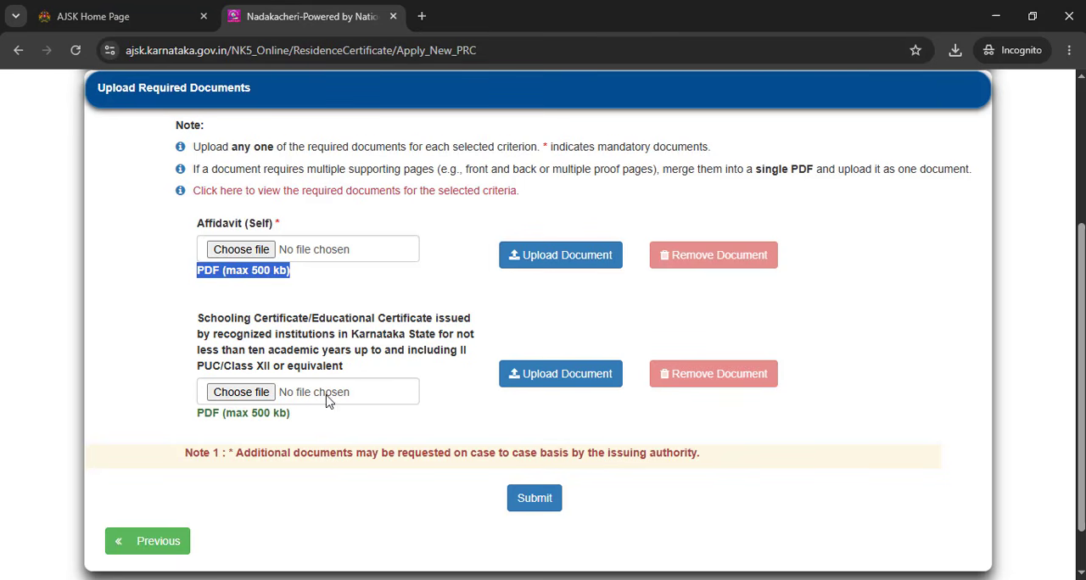
drag(311, 416, 204, 410)
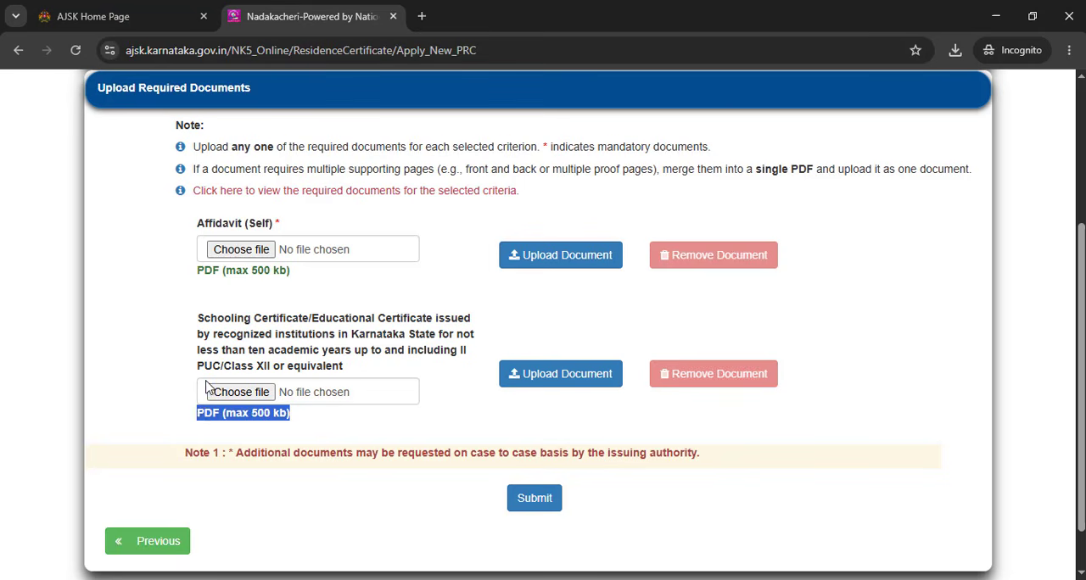
click(356, 271)
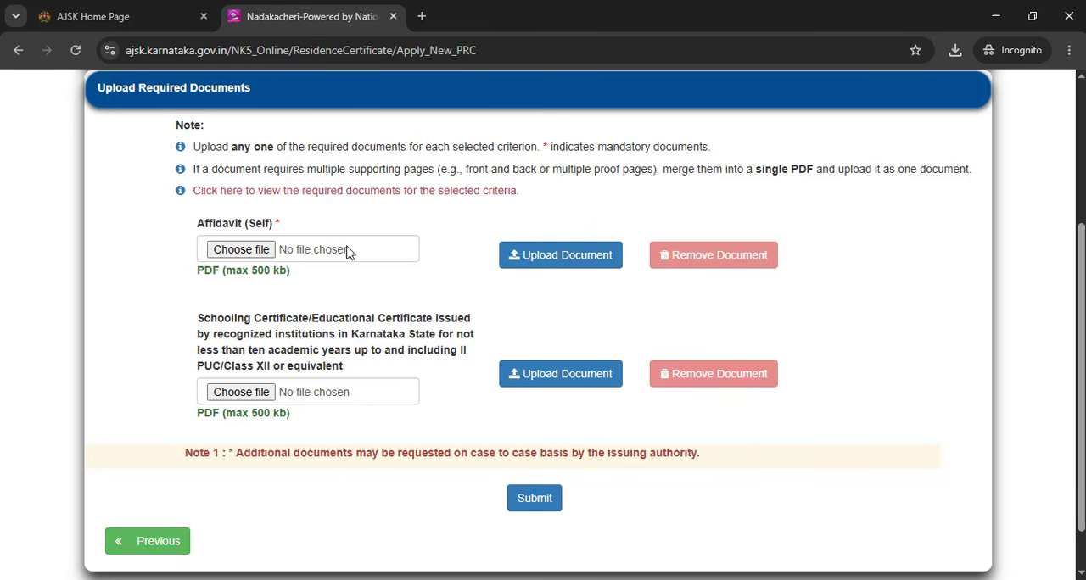
click(241, 250)
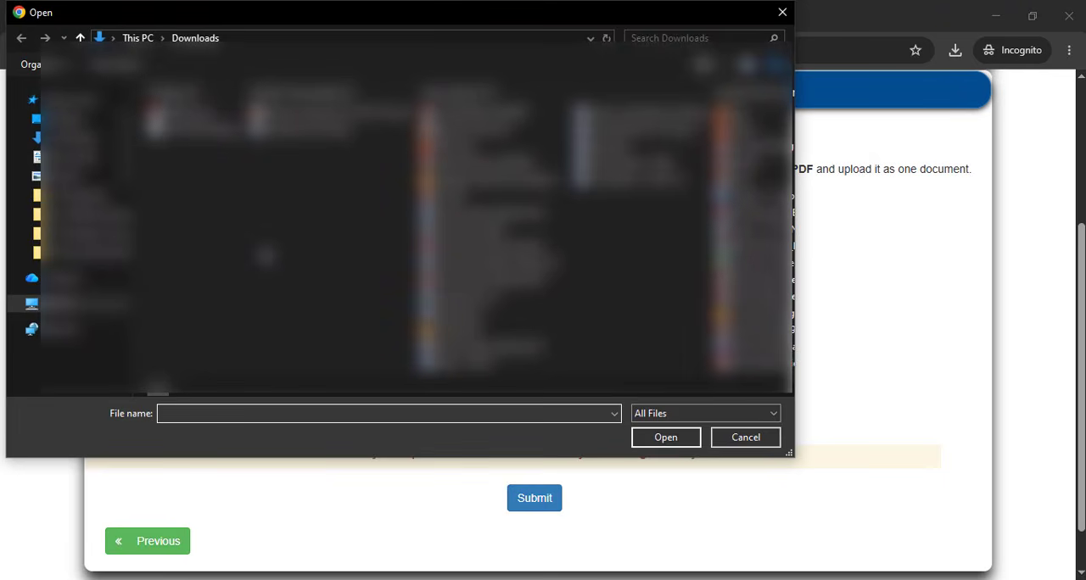
double_click(219, 118)
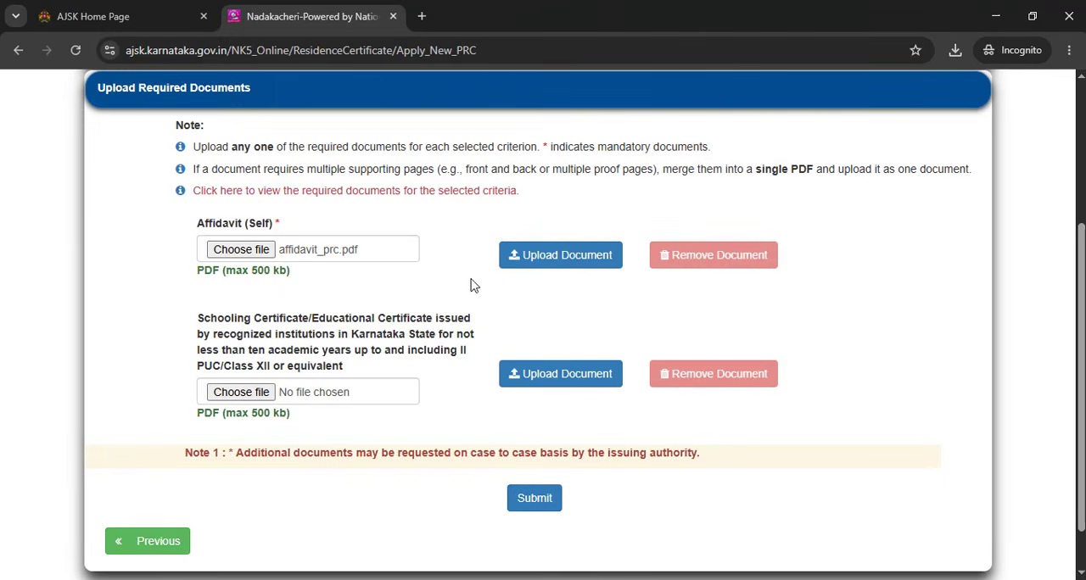
click(580, 268)
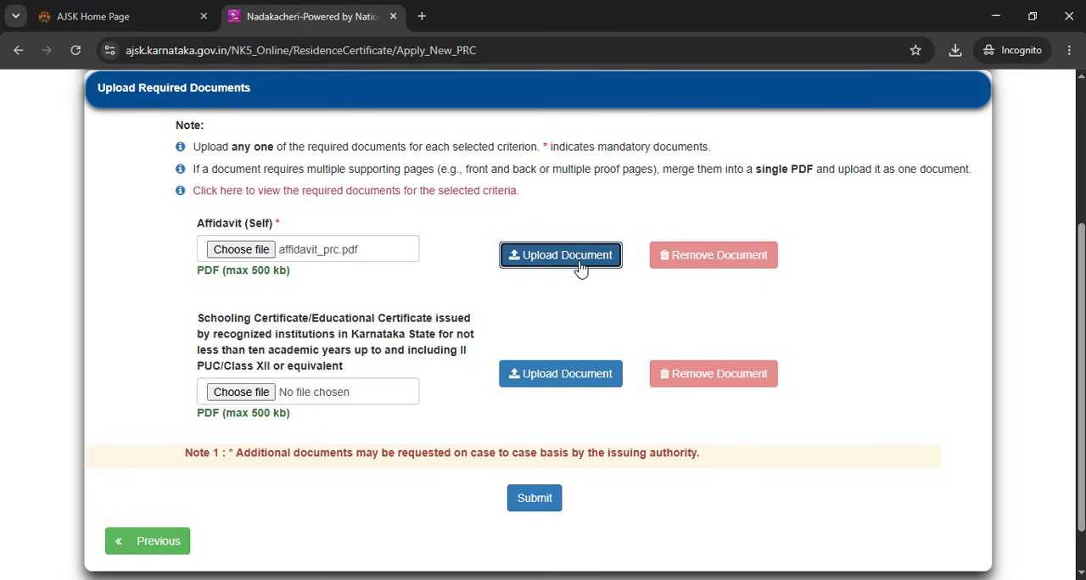
Step: Upload sslc copy.pdf as the schooling certificate and check its upload status
click(583, 384)
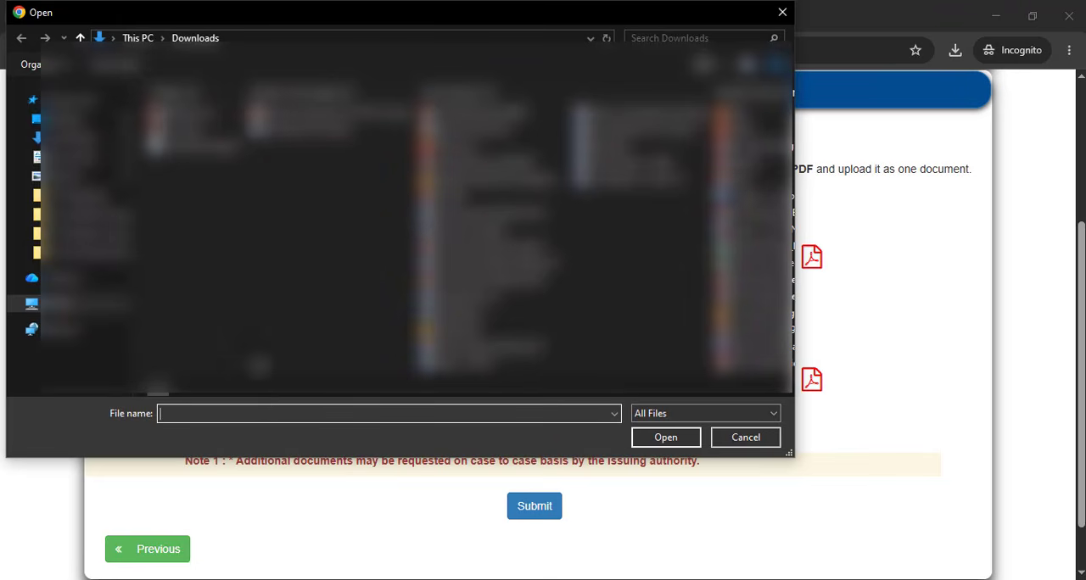
click(198, 129)
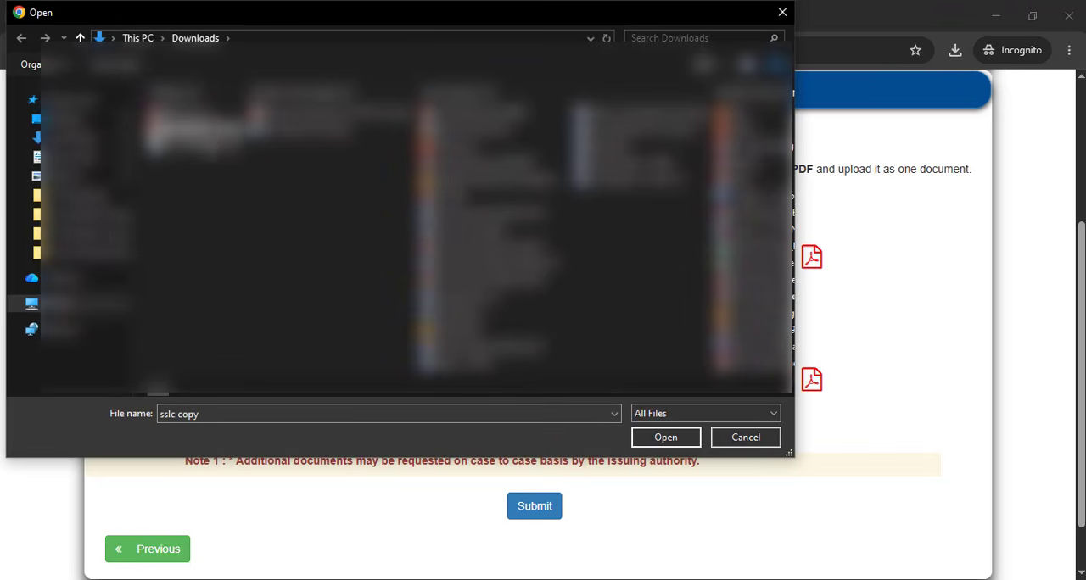
click(665, 439)
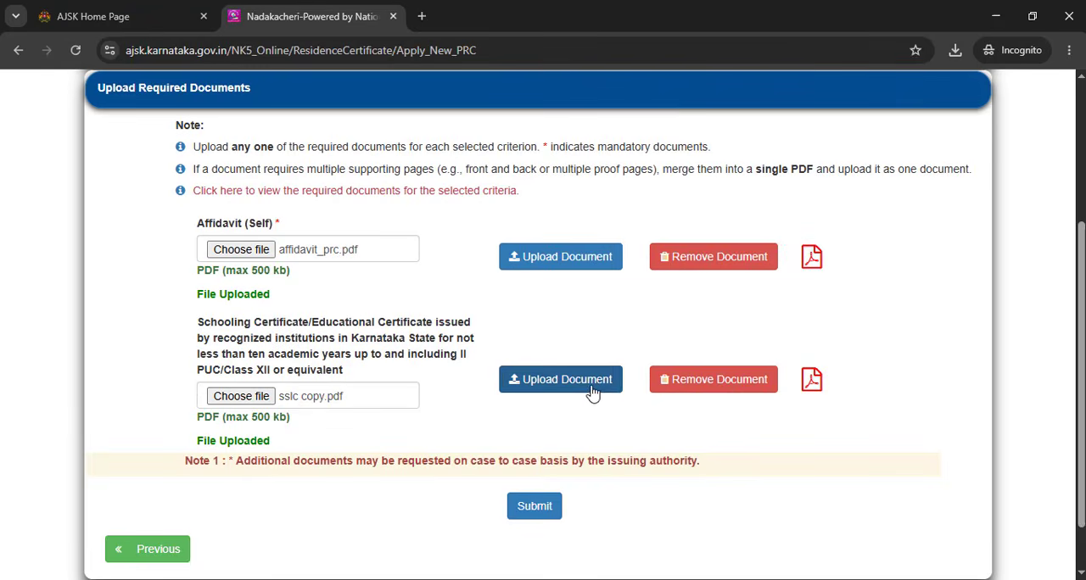
click(559, 388)
drag(275, 442, 195, 442)
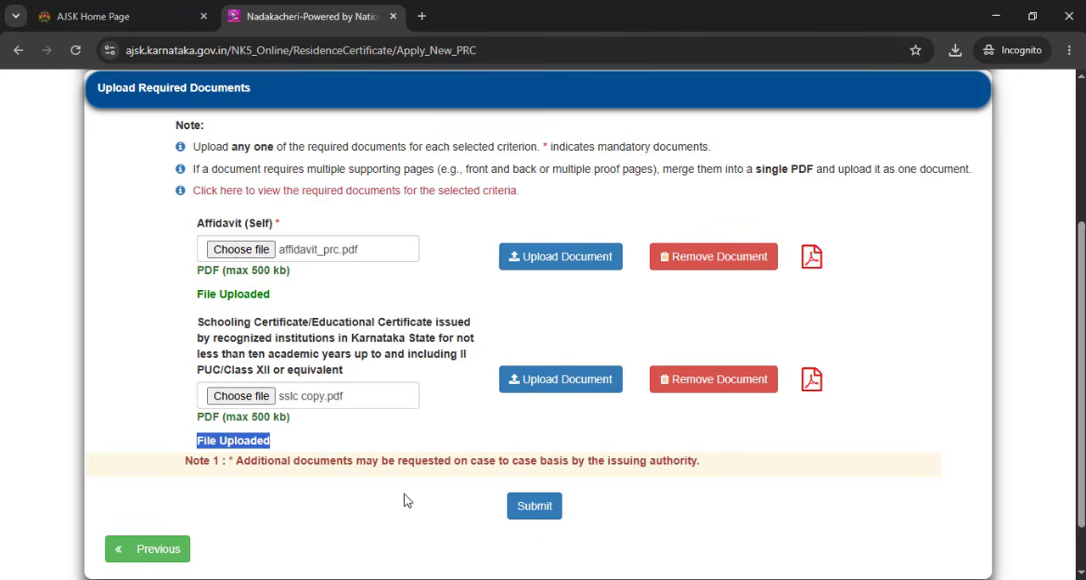
click(438, 499)
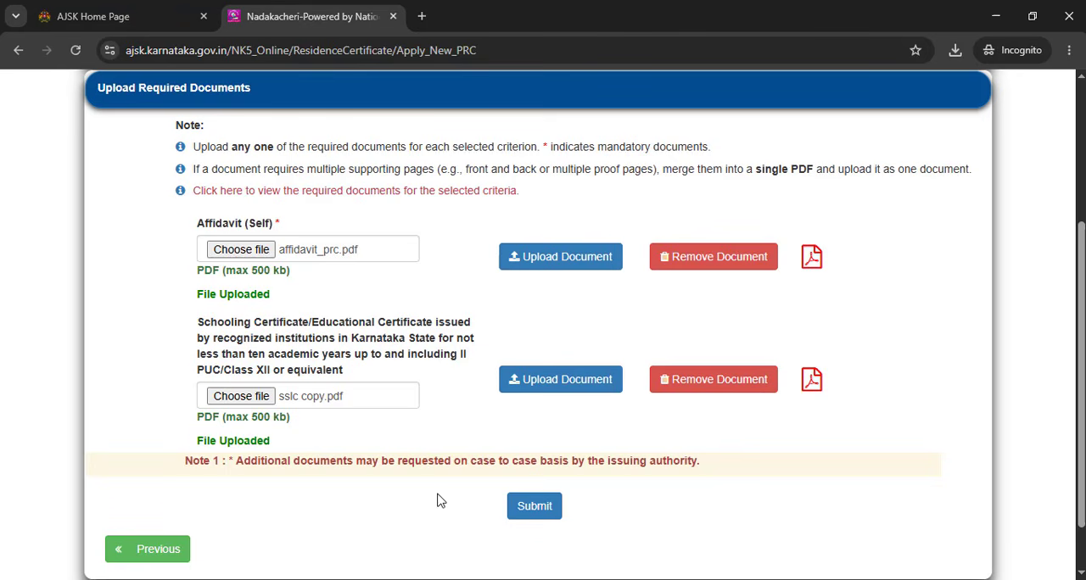
Step: Submit the application with its documents, check the issued GSC number and acknowledge the notice
click(529, 508)
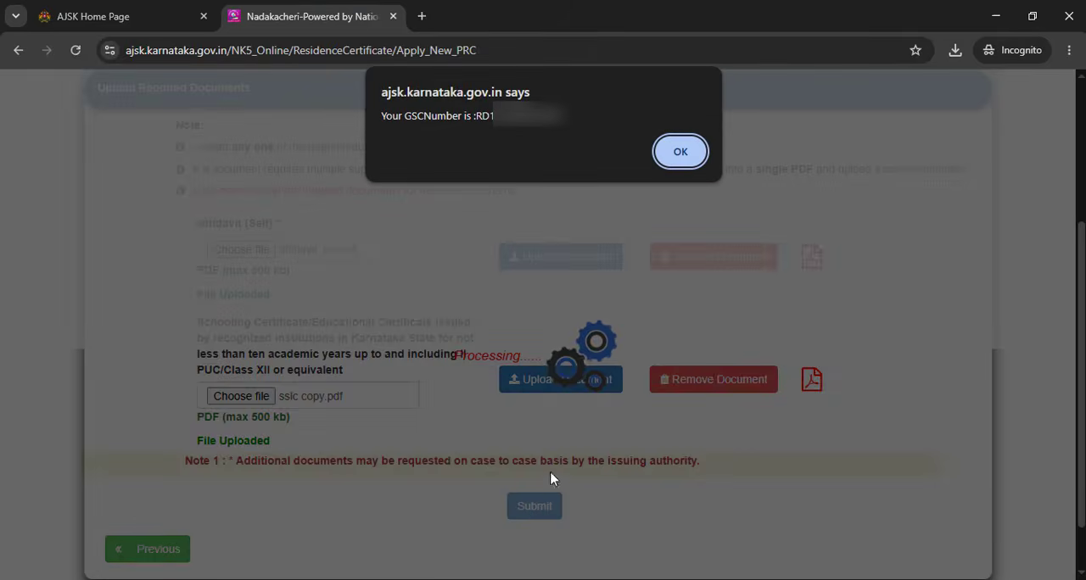
drag(392, 116, 564, 116)
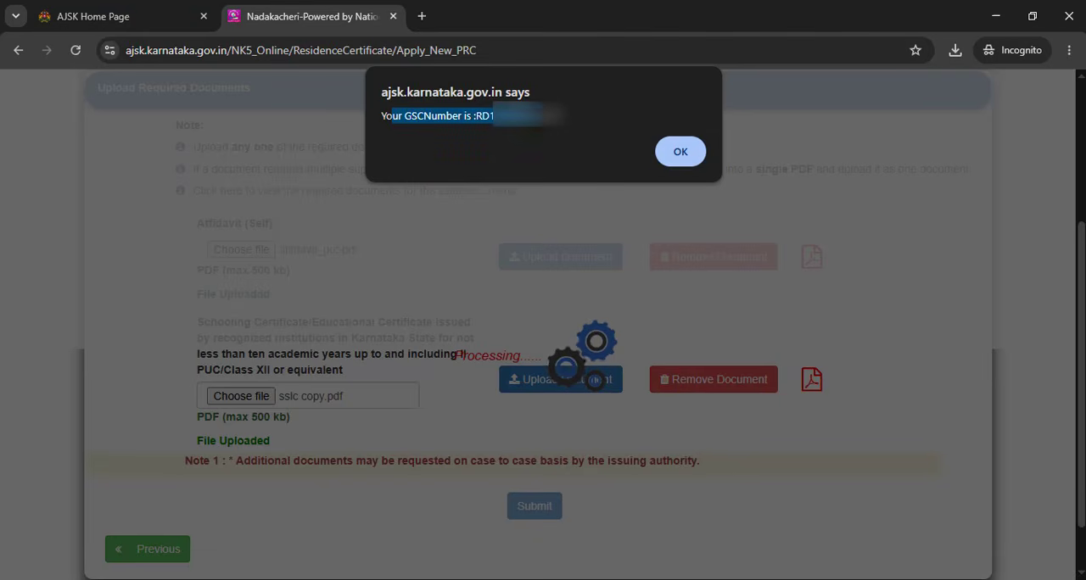
click(673, 158)
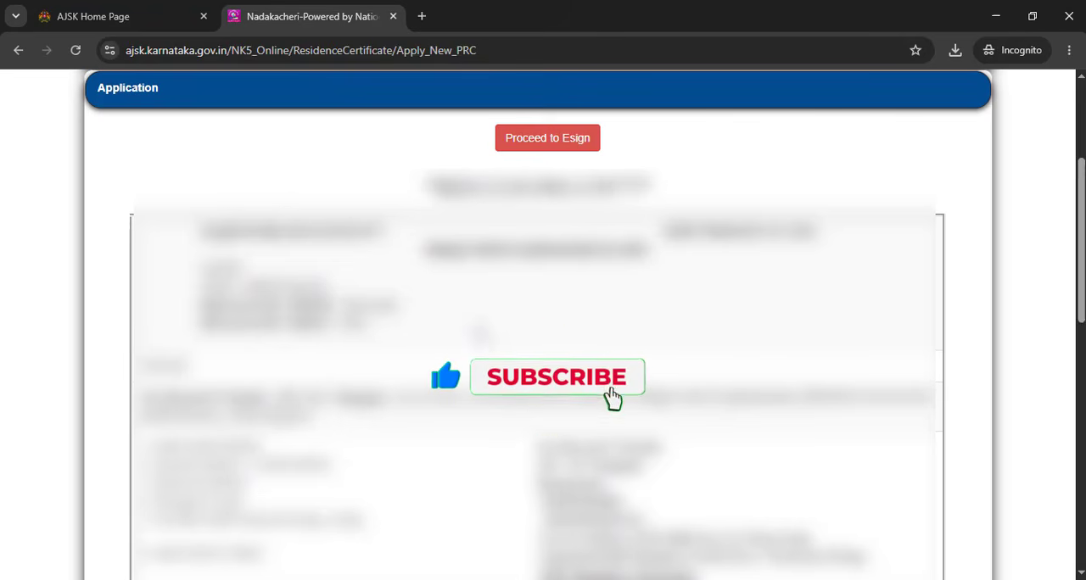
Step: Proceed to e-sign the application, confirm that the Aadhaar is linked with the mobile, and accept the redirect to the E-sign site
click(556, 142)
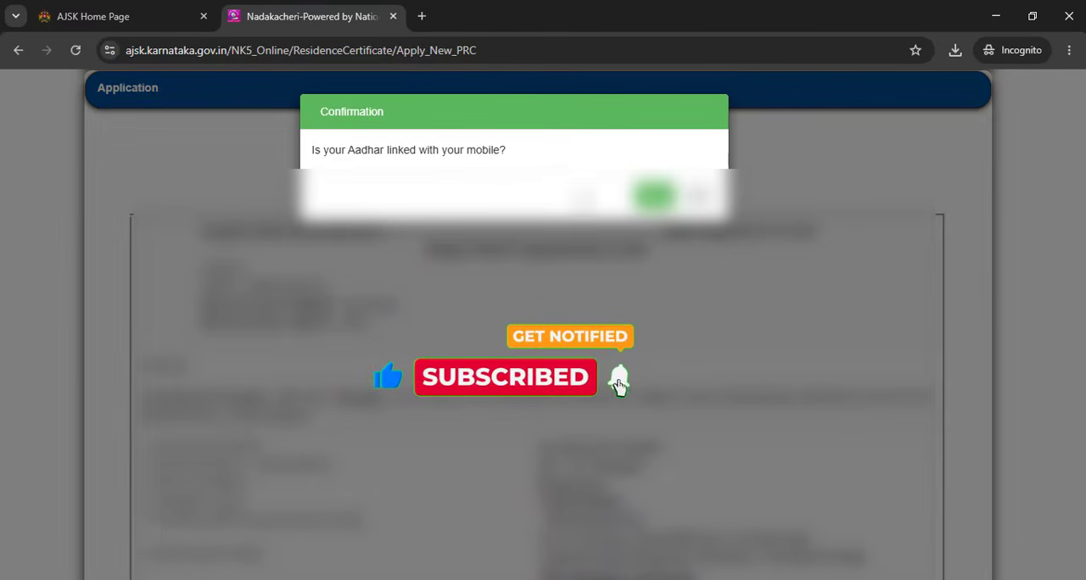
drag(349, 151, 507, 150)
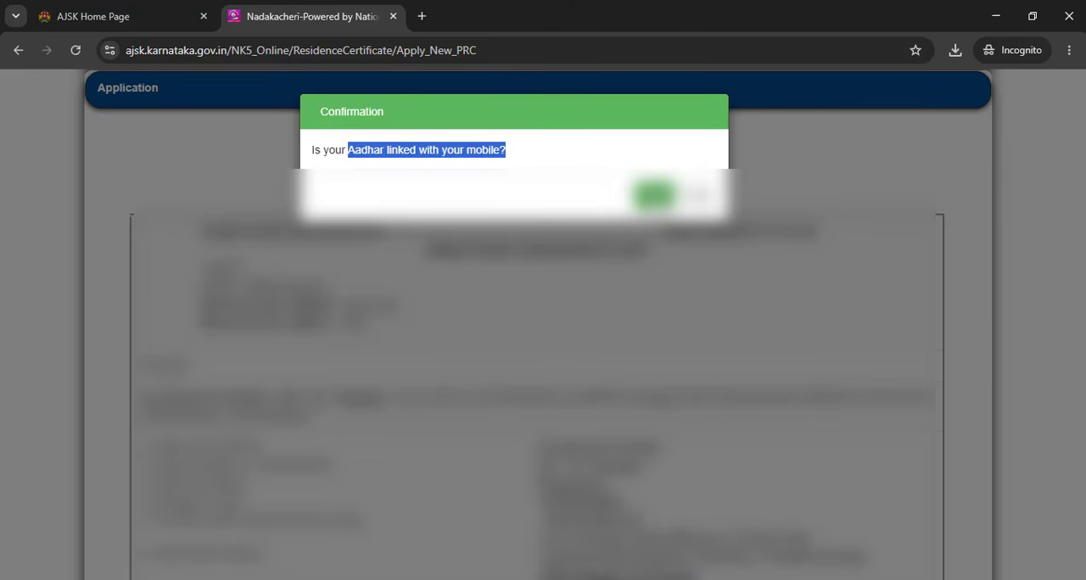
click(654, 196)
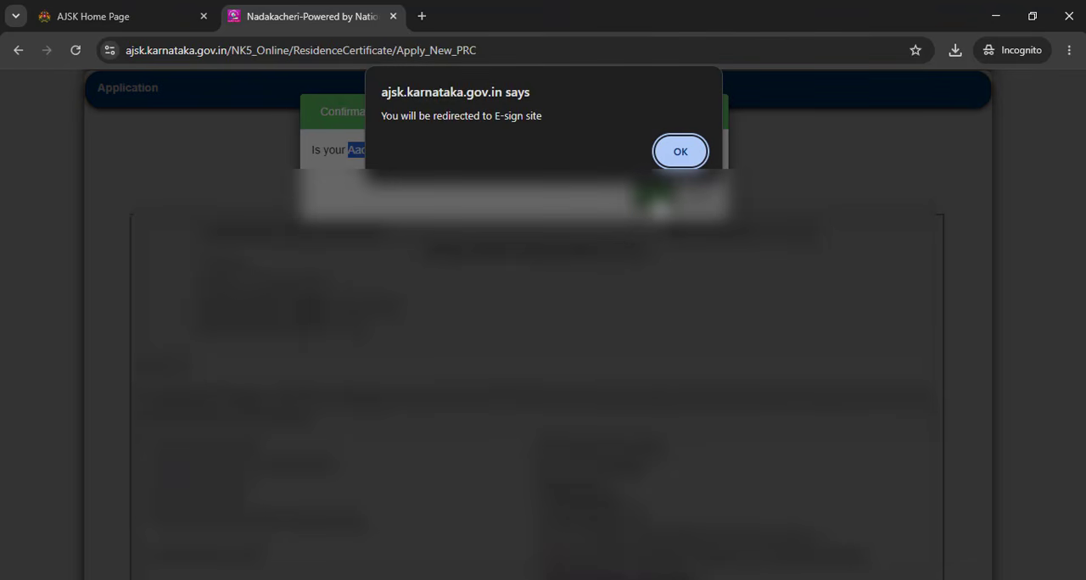
click(680, 152)
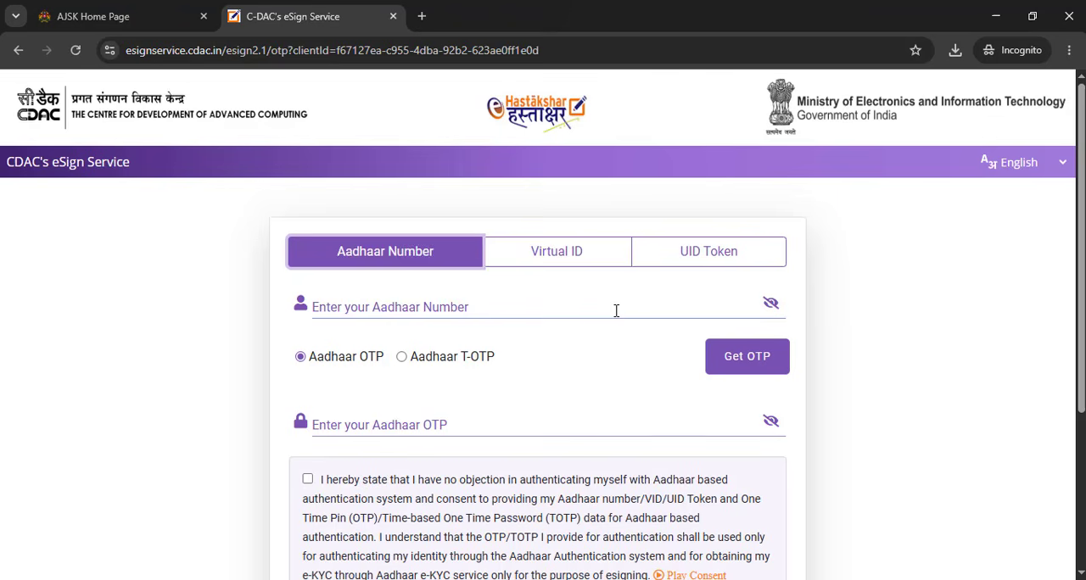
Step: Enter the applicant's Aadhaar number, accept the consent, request an Aadhaar OTP, enter the received code and submit the e-signature
click(616, 310)
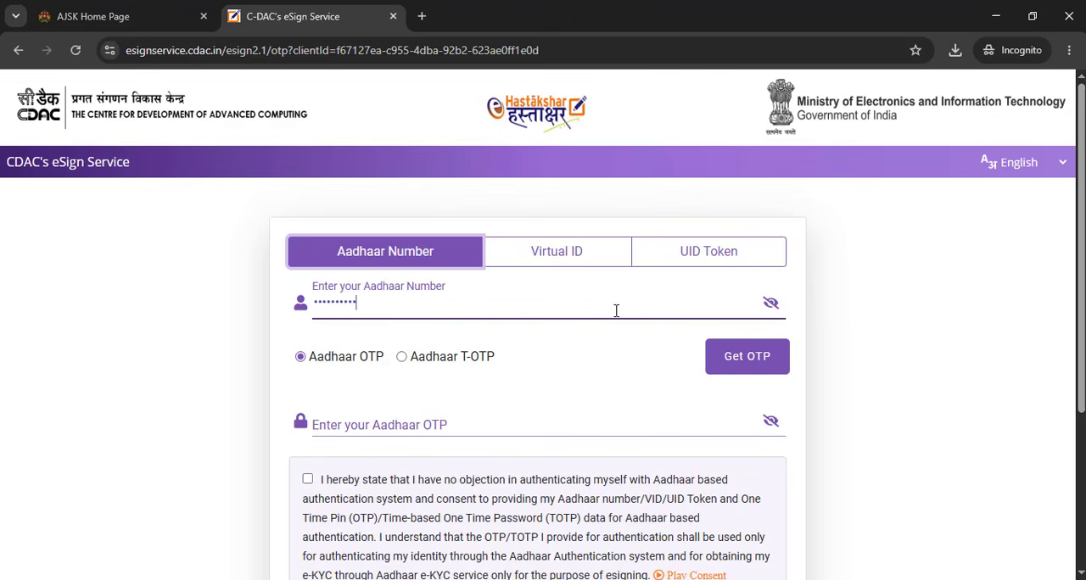
click(750, 367)
click(456, 432)
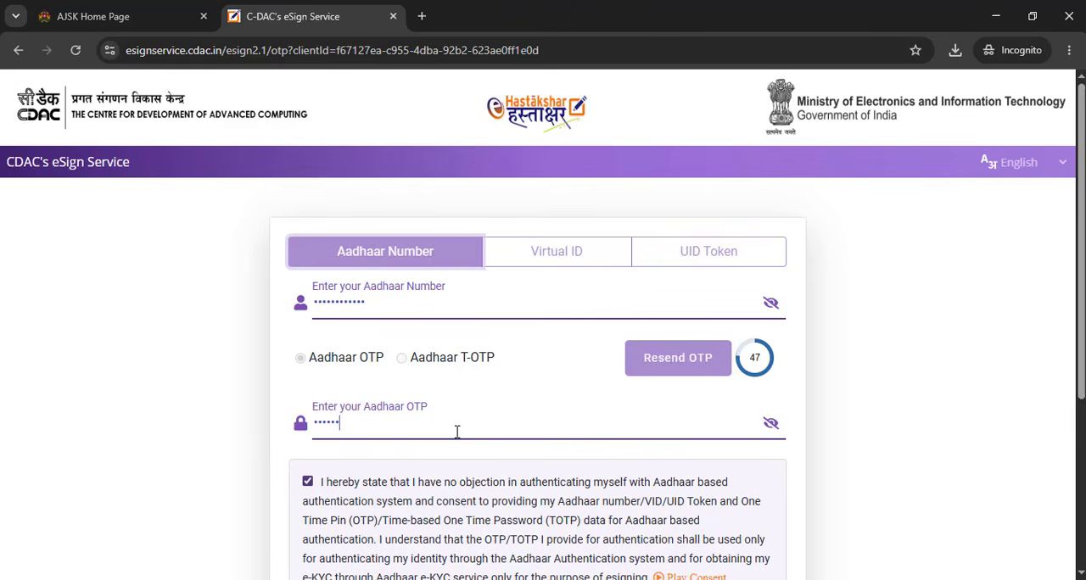
scroll(472, 449, down, 3)
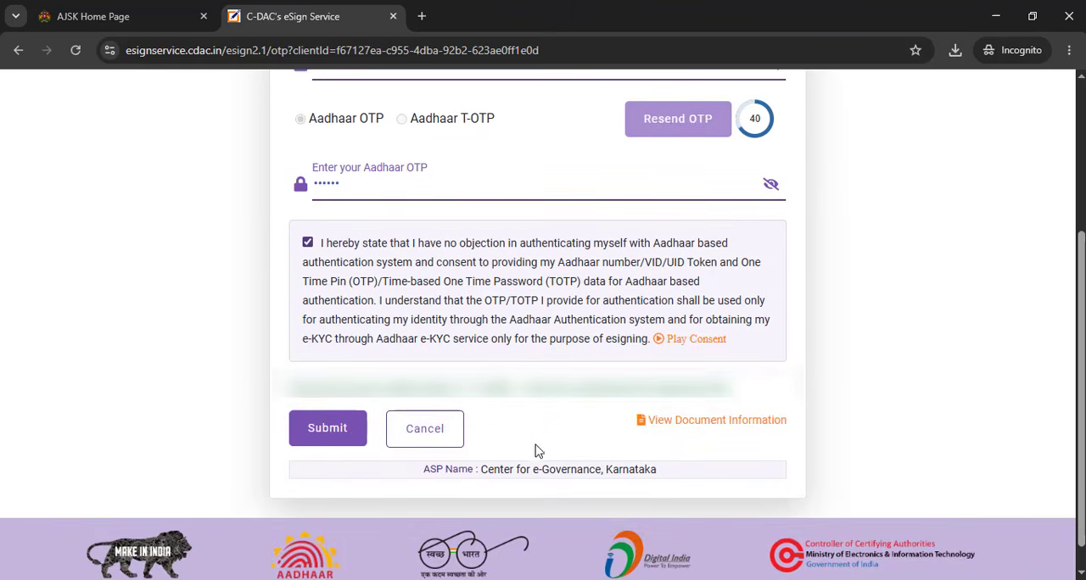
click(340, 440)
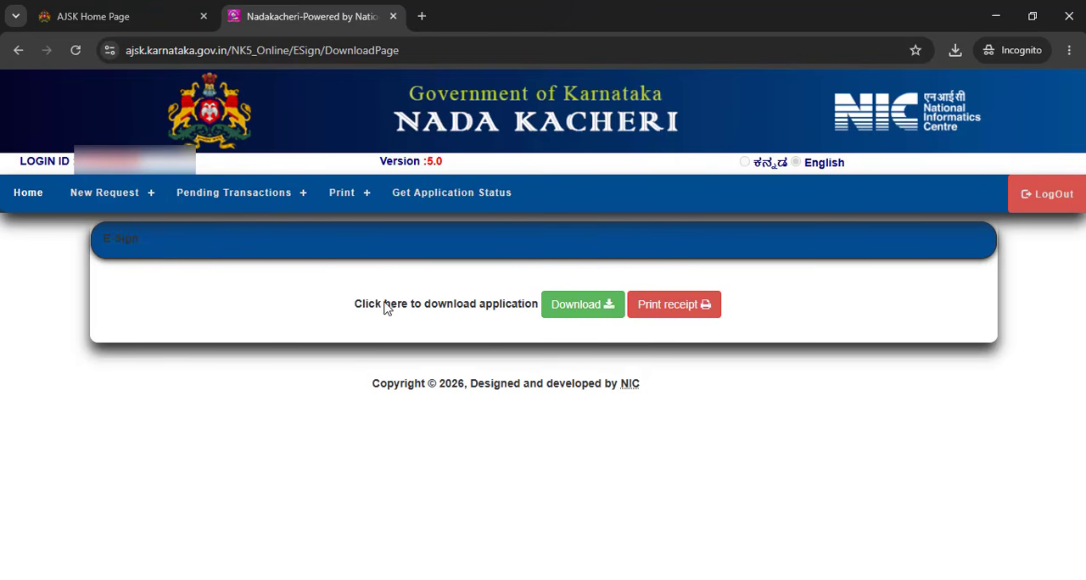
Step: Download the e-signed application and save it as a PDF document
drag(386, 306, 499, 311)
click(541, 339)
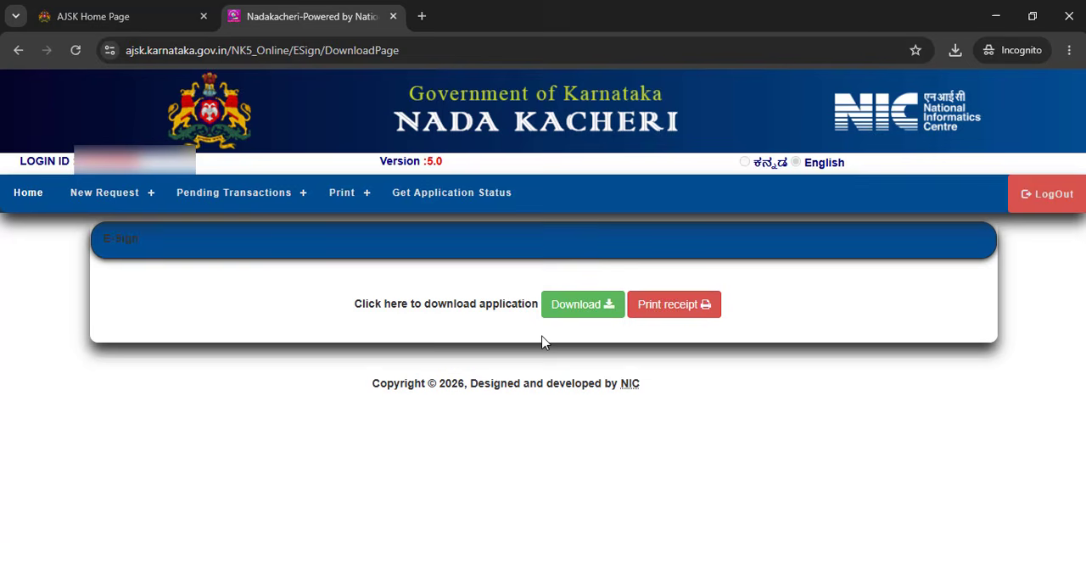
click(594, 311)
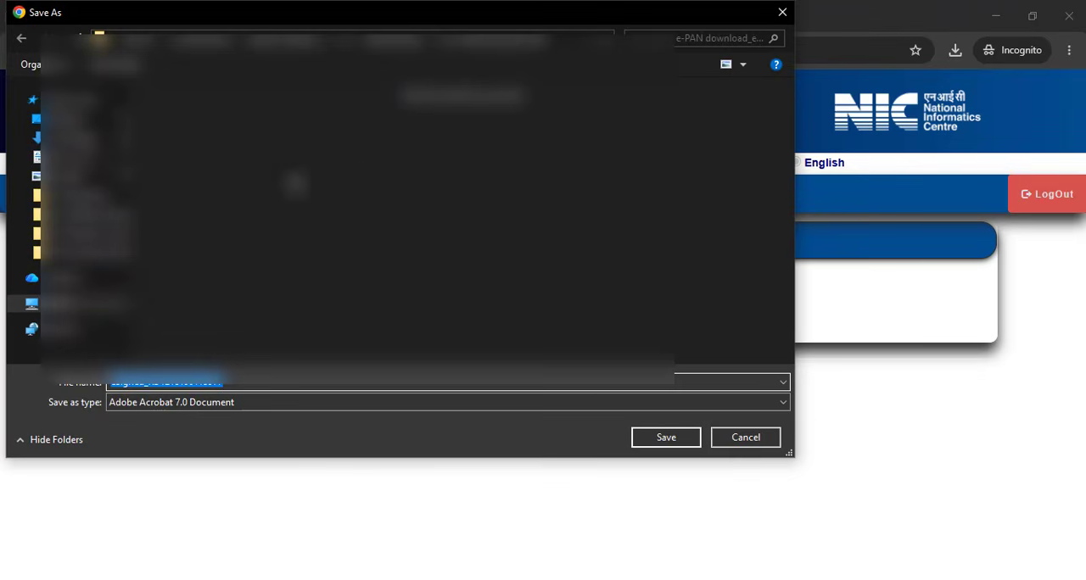
click(654, 436)
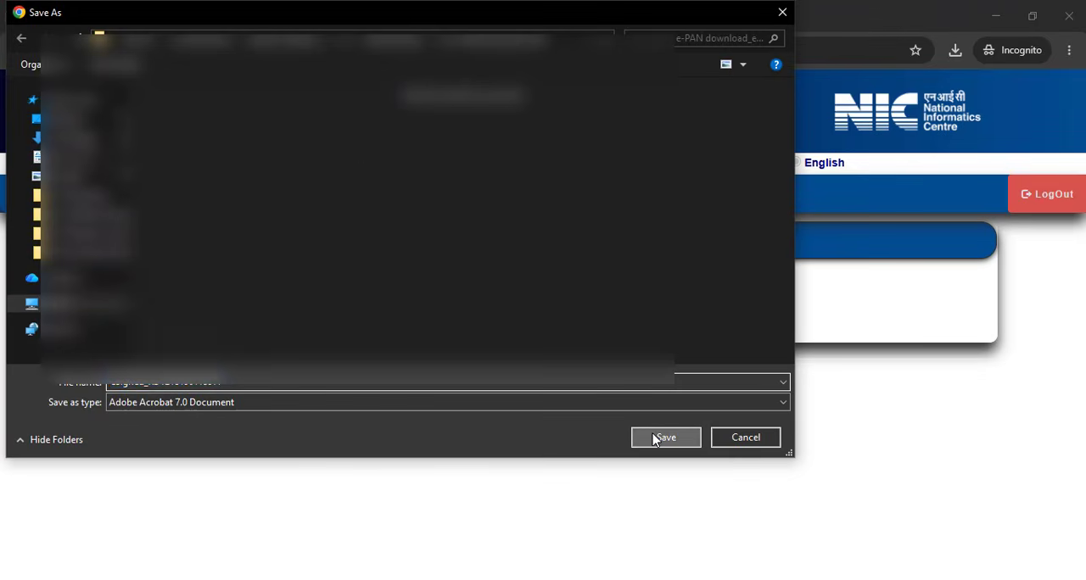
Step: Open the application receipt for printing, view it without printing, and close the receipt window
click(667, 312)
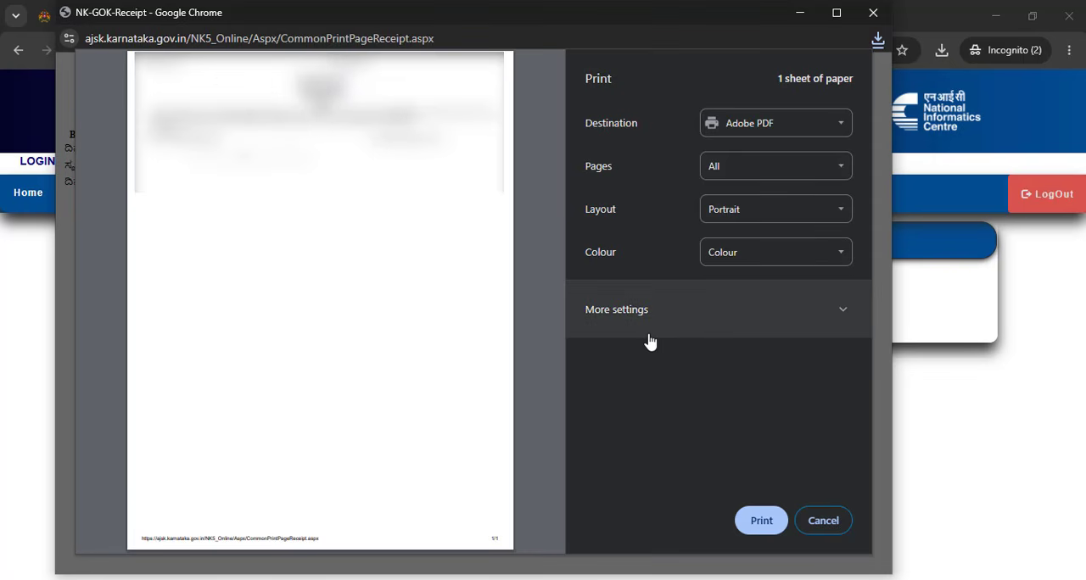
click(822, 521)
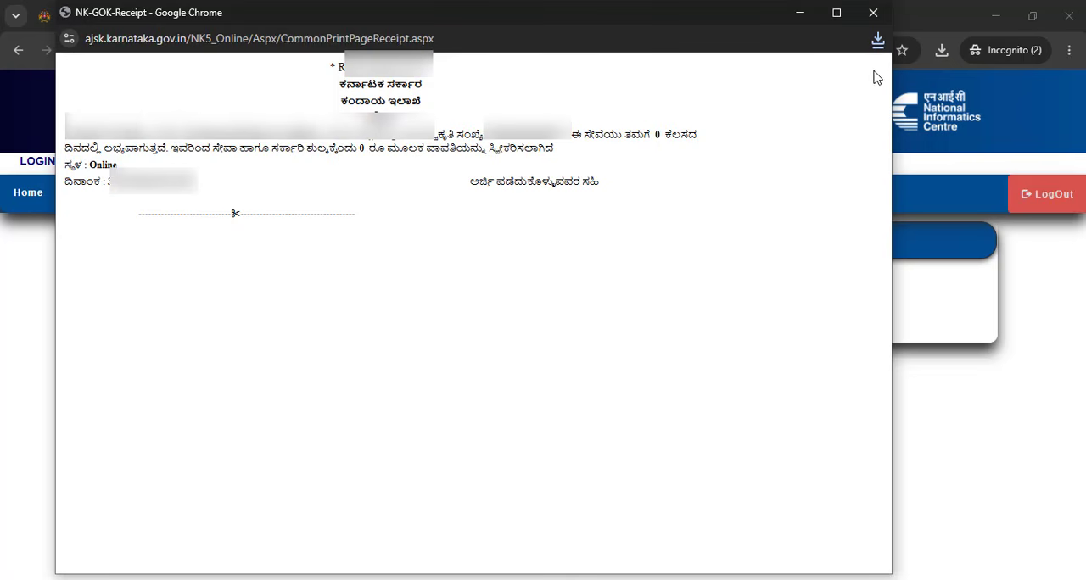
click(873, 15)
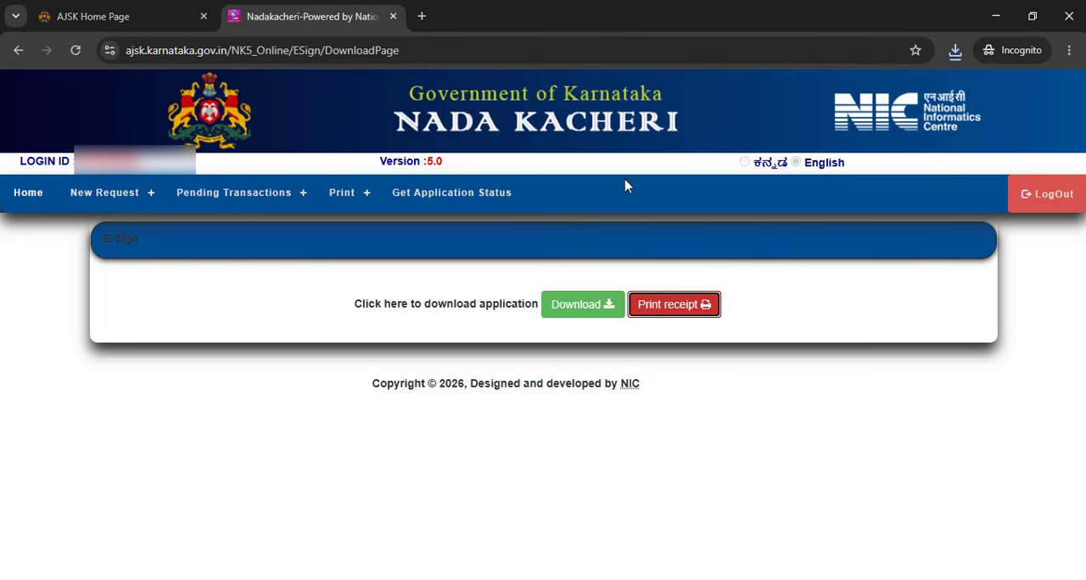
Step: Look at the AJSK home page, and return to the Nadakacheri application portal and open its home page
click(158, 7)
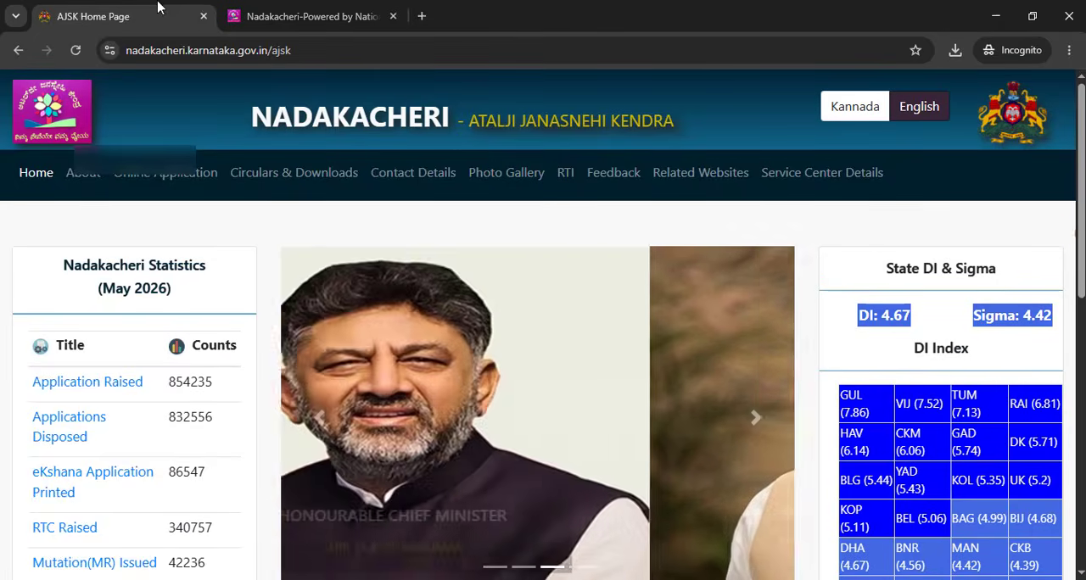
click(314, 10)
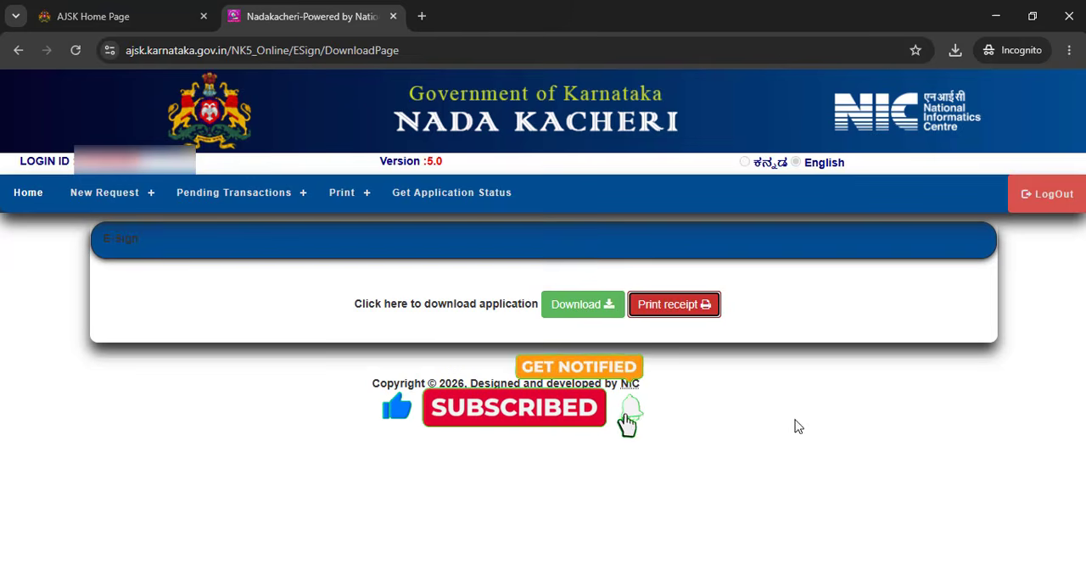
click(25, 207)
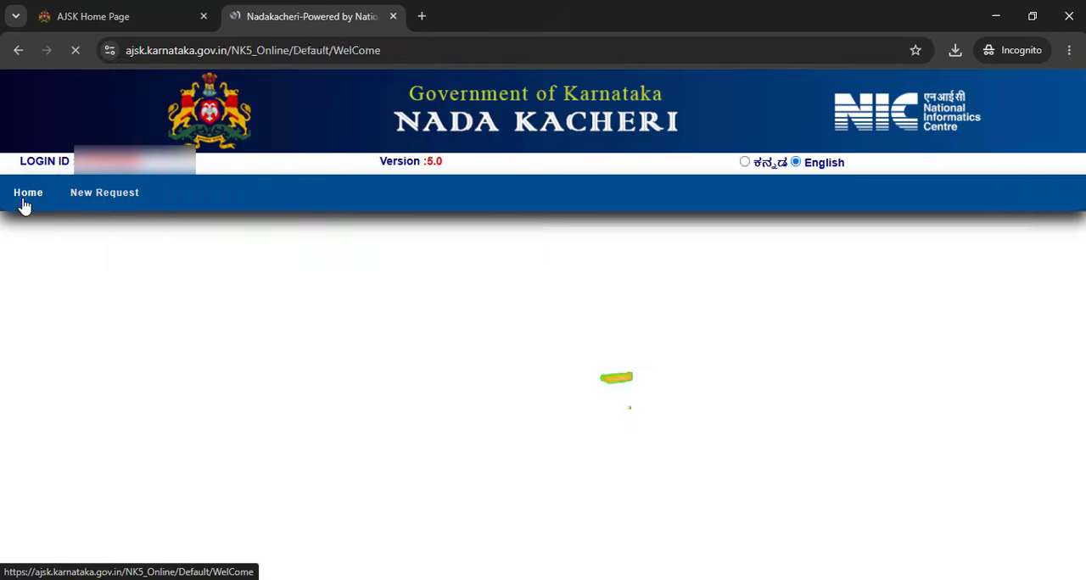